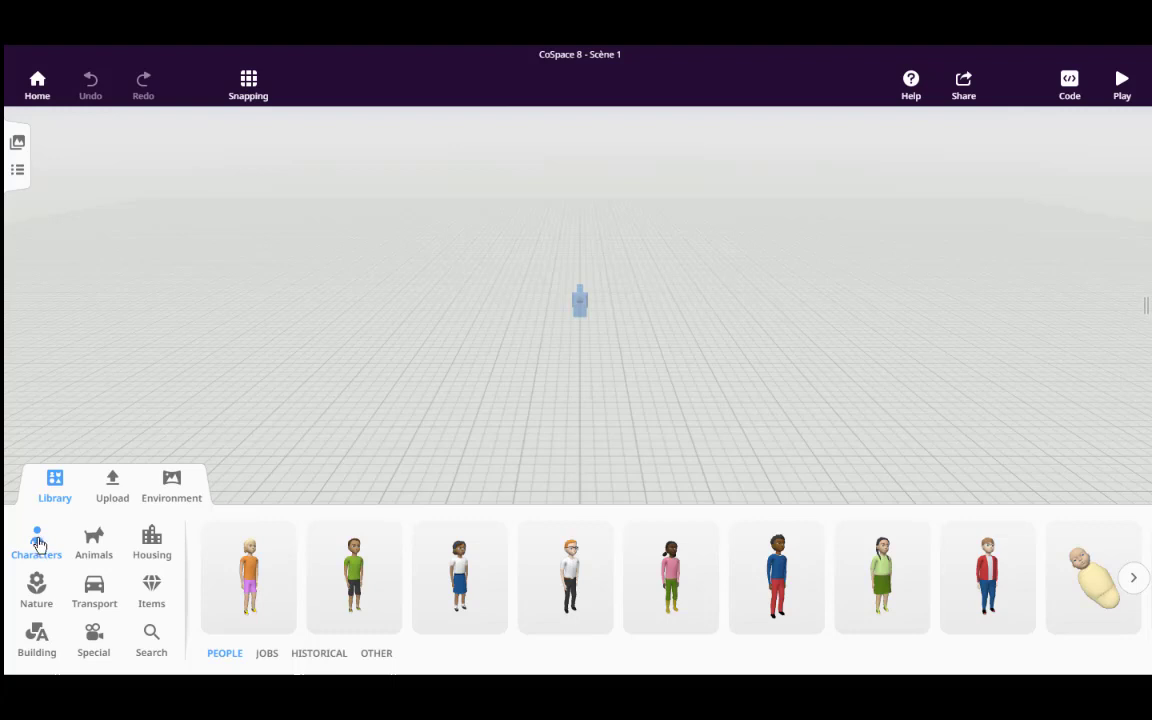
Browse the Characters library through to its last models, then back towards the Jobs characters.
click(1135, 580)
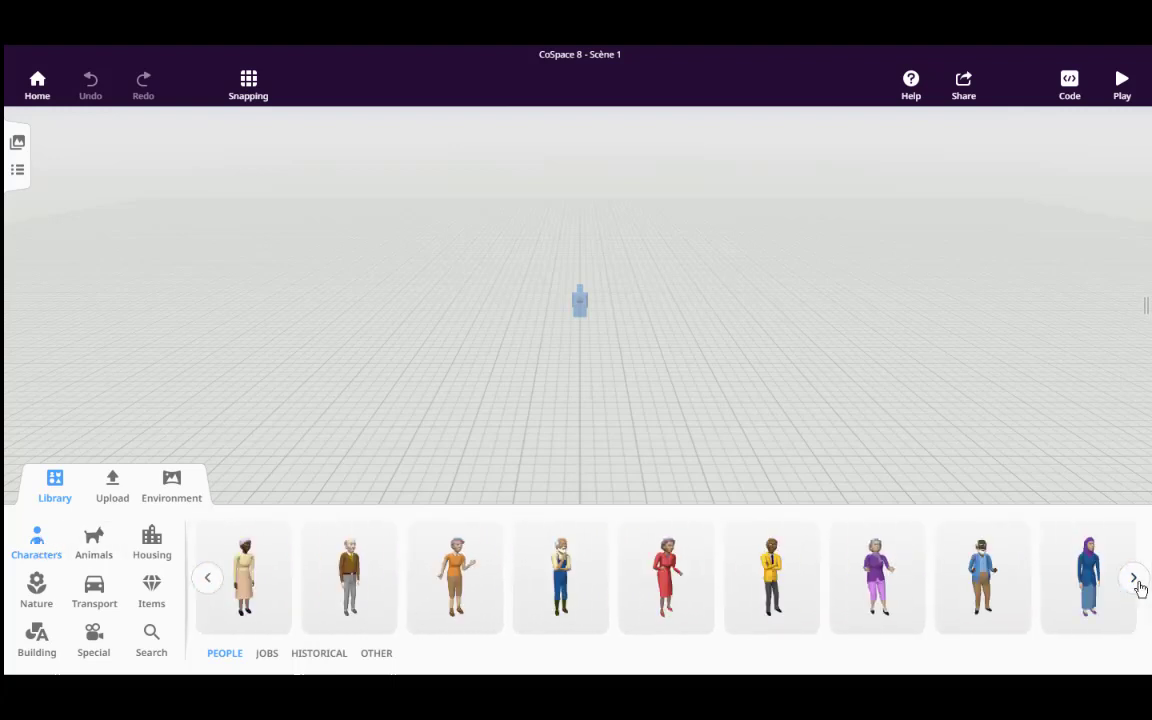
click(1135, 580)
click(1135, 580)
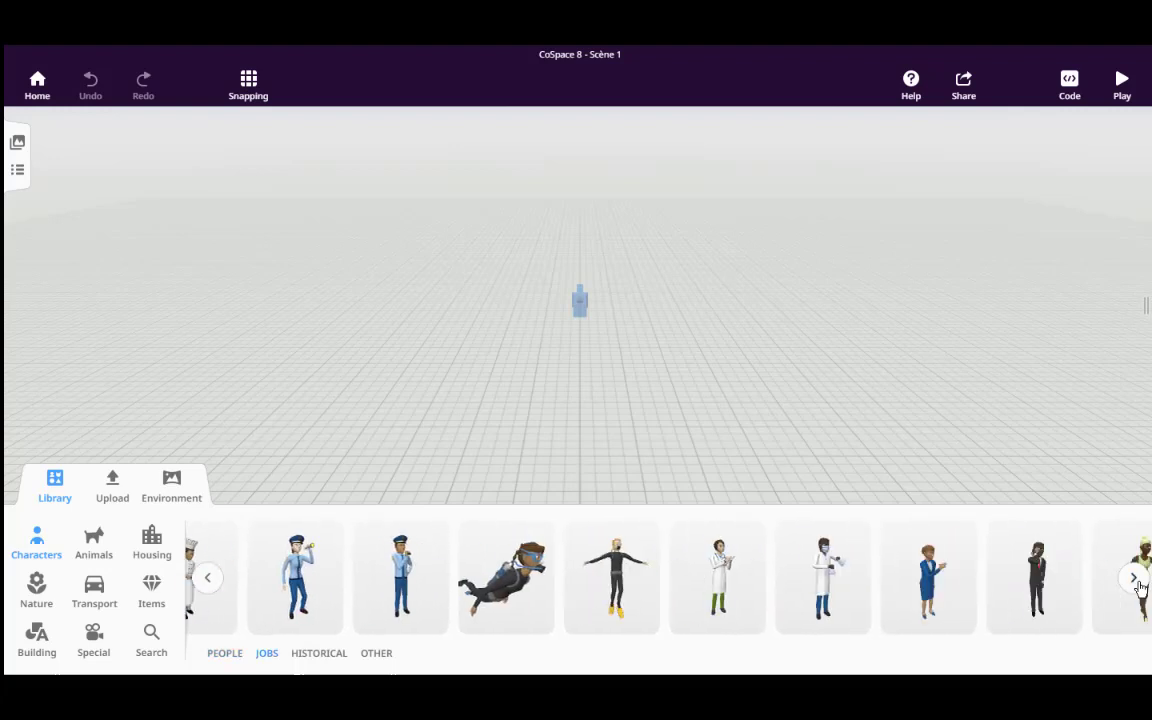
click(1135, 580)
click(1135, 580)
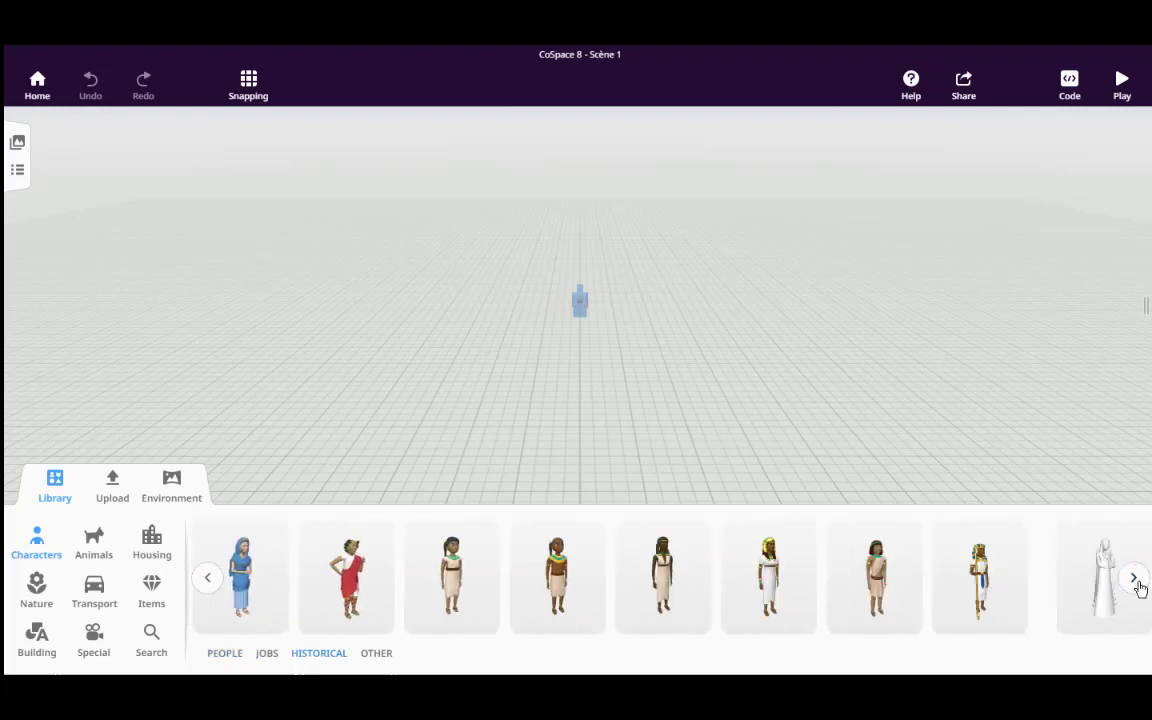
click(1137, 582)
click(1137, 582)
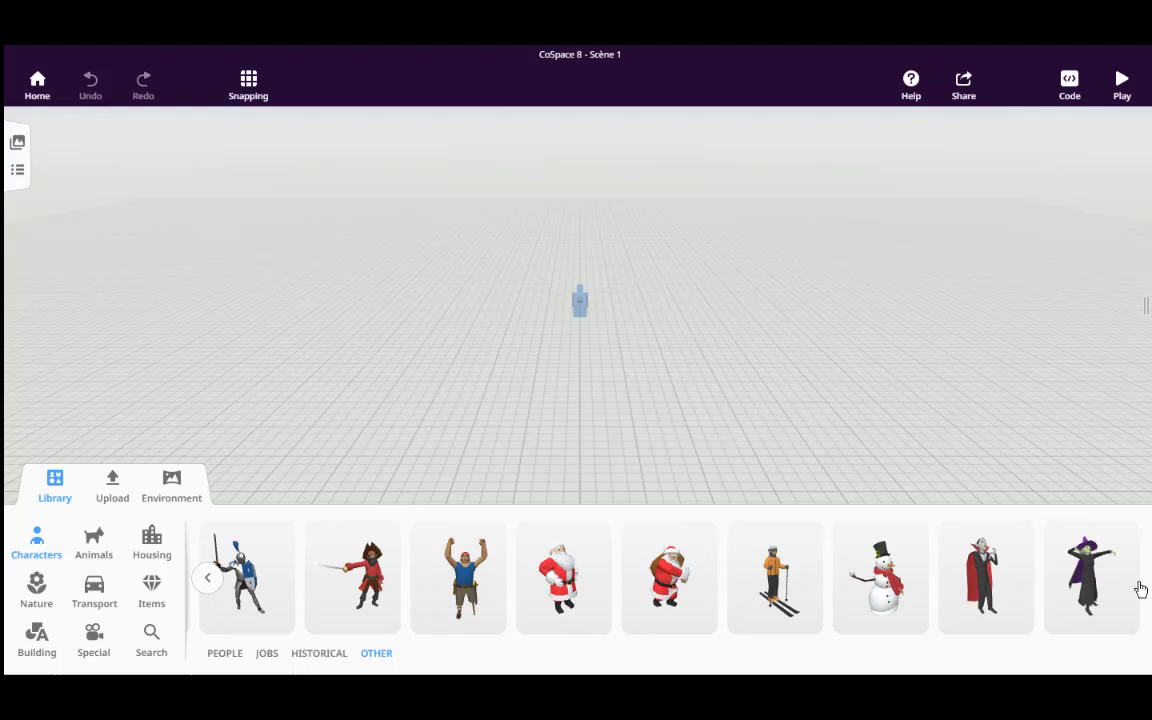
click(206, 580)
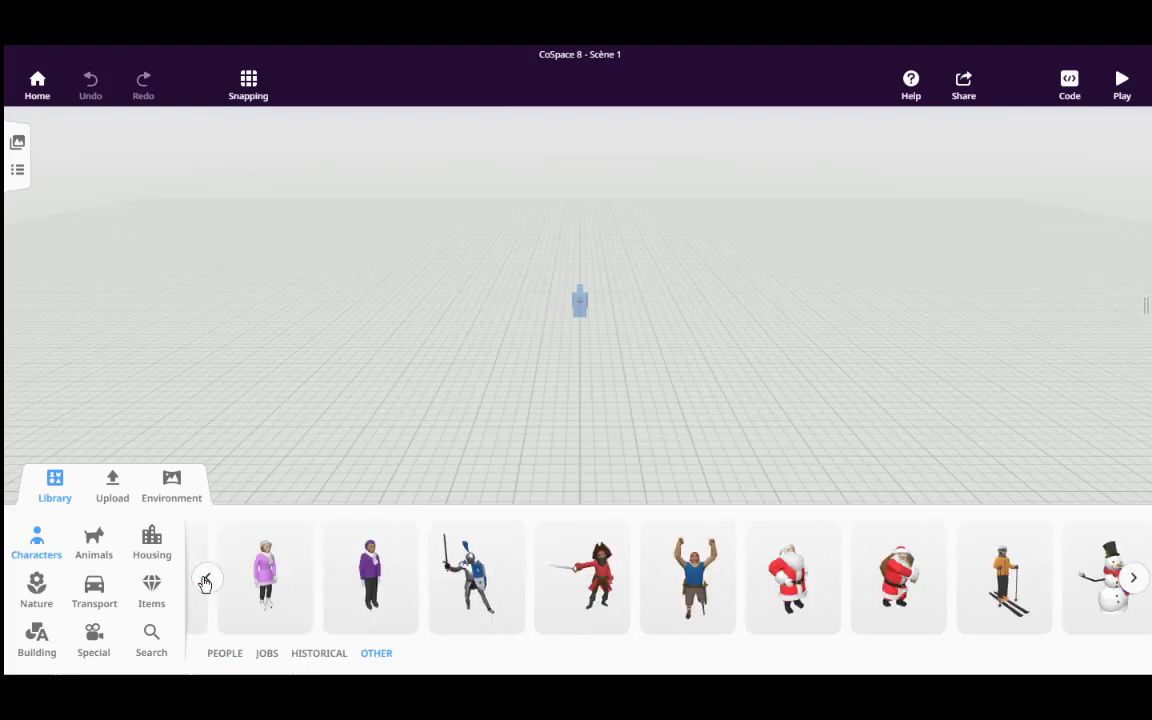
click(206, 581)
click(206, 581)
click(206, 581)
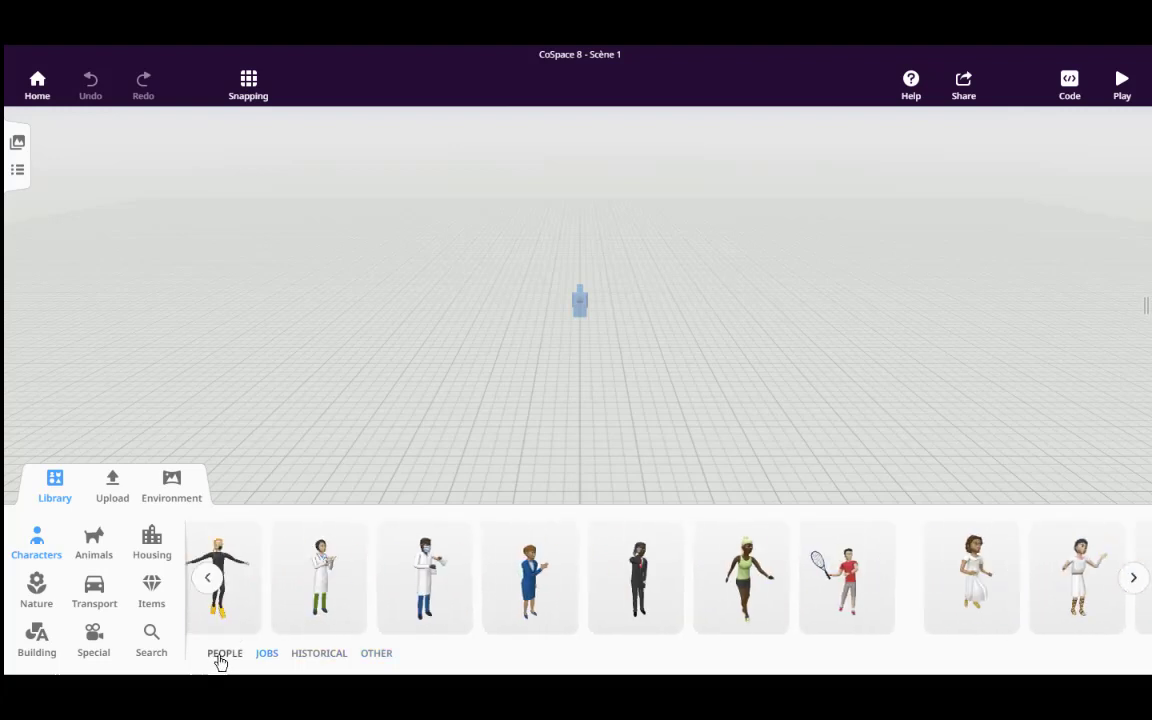
View the People, Jobs, Historical and Other groups of the Characters library one after another.
click(222, 655)
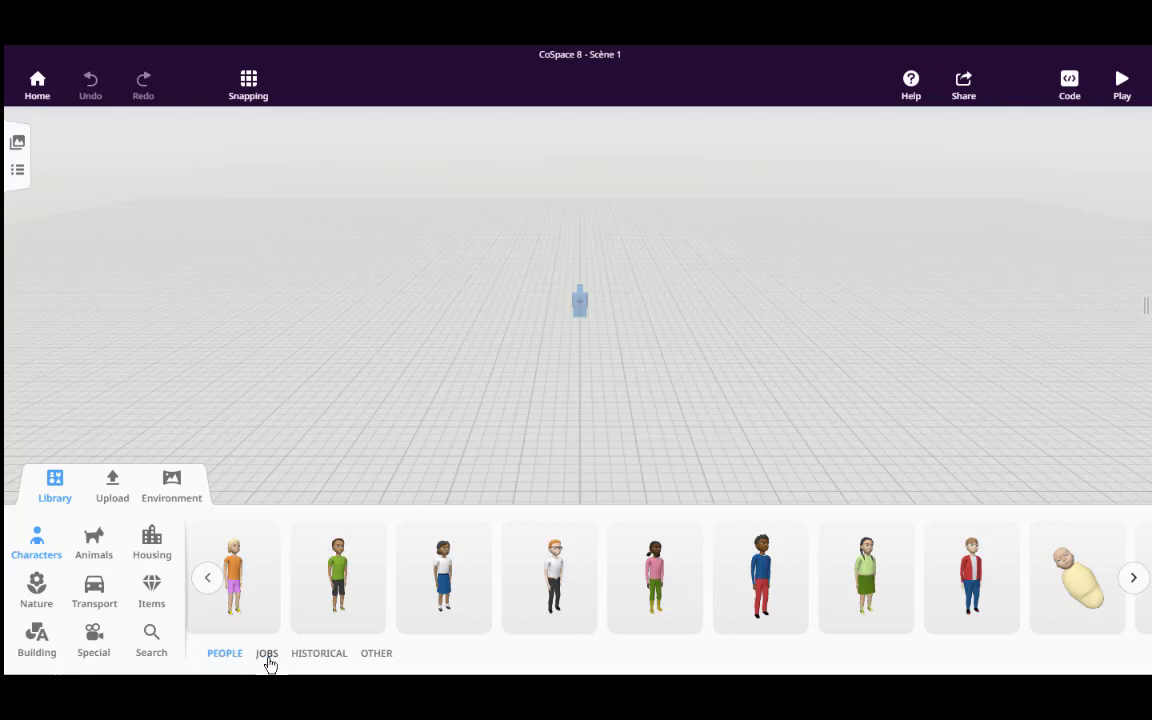
click(267, 656)
click(310, 656)
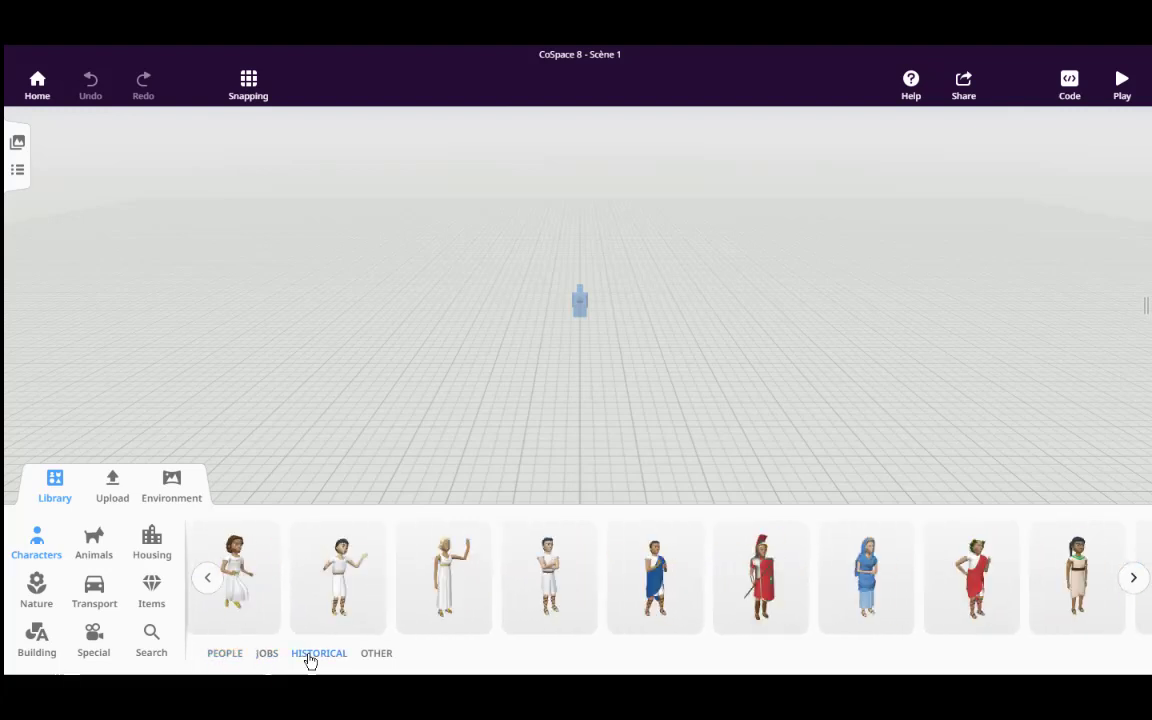
click(374, 655)
Browse the Animals library, looking through its Land, Water and Air groups.
click(94, 548)
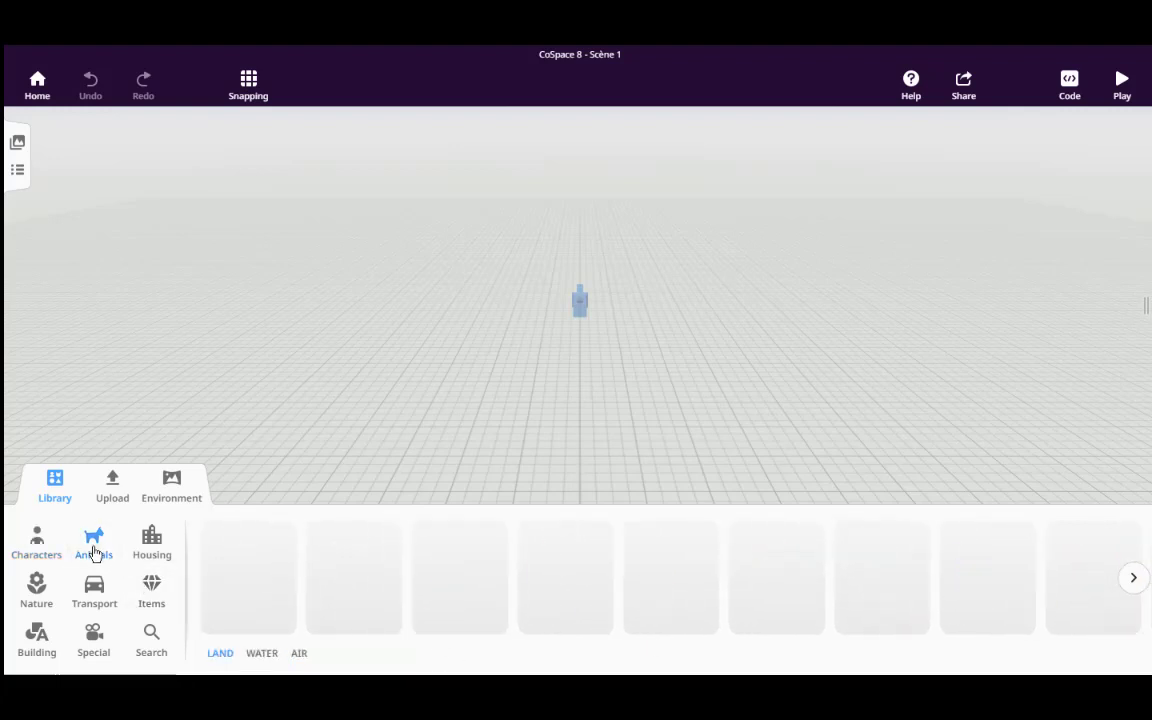
click(263, 657)
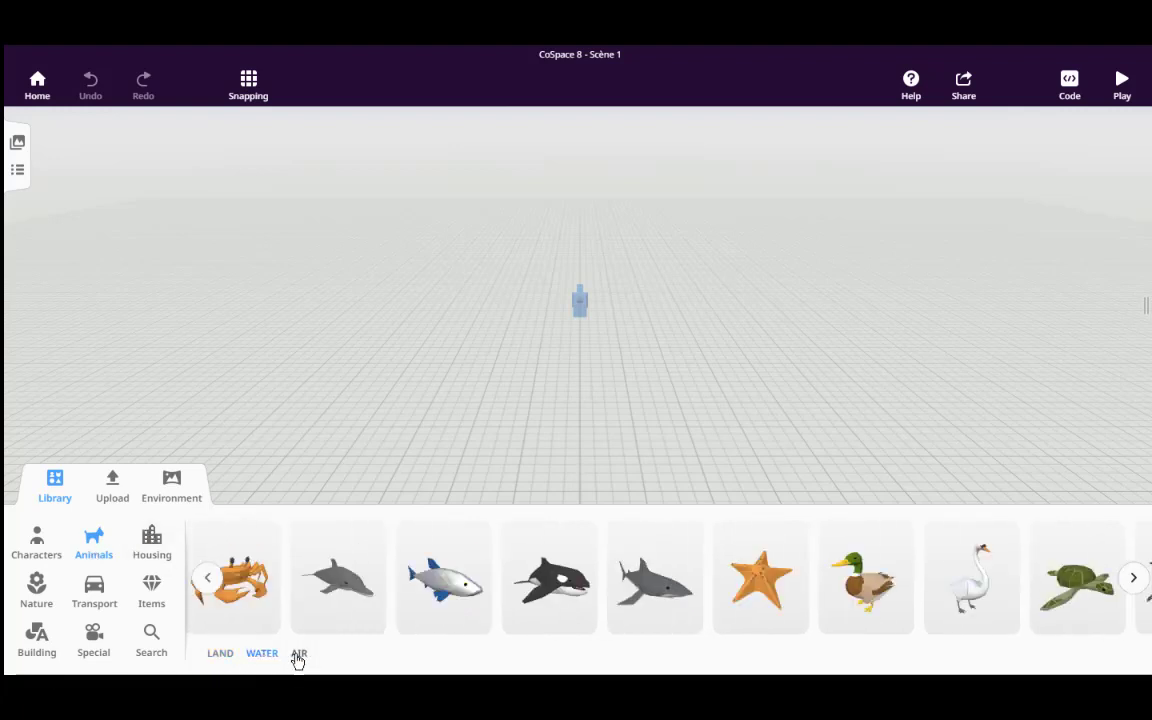
click(298, 655)
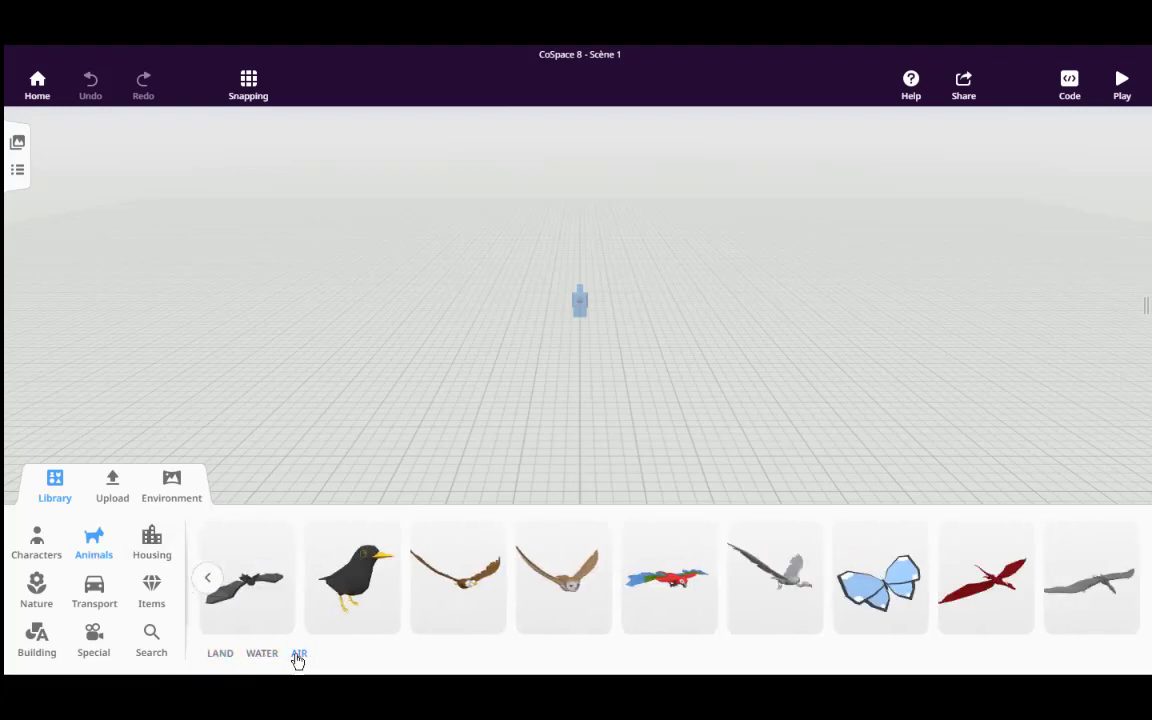
click(222, 658)
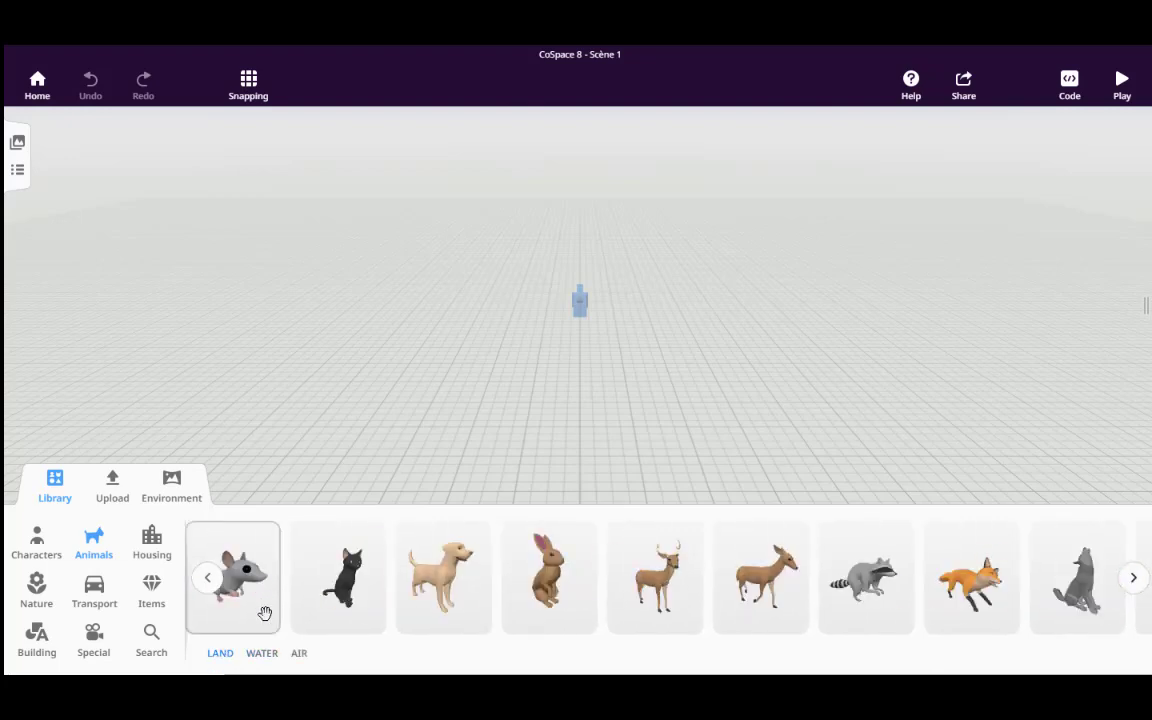
click(262, 656)
click(298, 656)
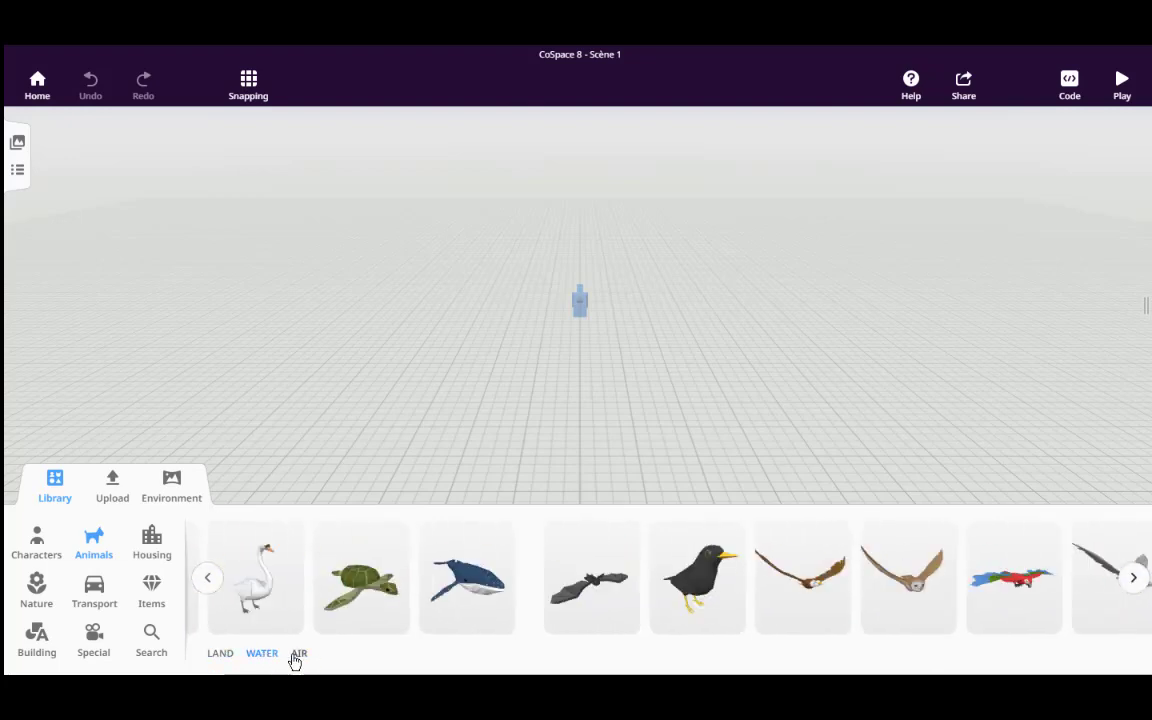
Browse the Housing library from Living Room through Bedroom, Bathroom, Kitchen, City and Other to Landmarks.
click(150, 548)
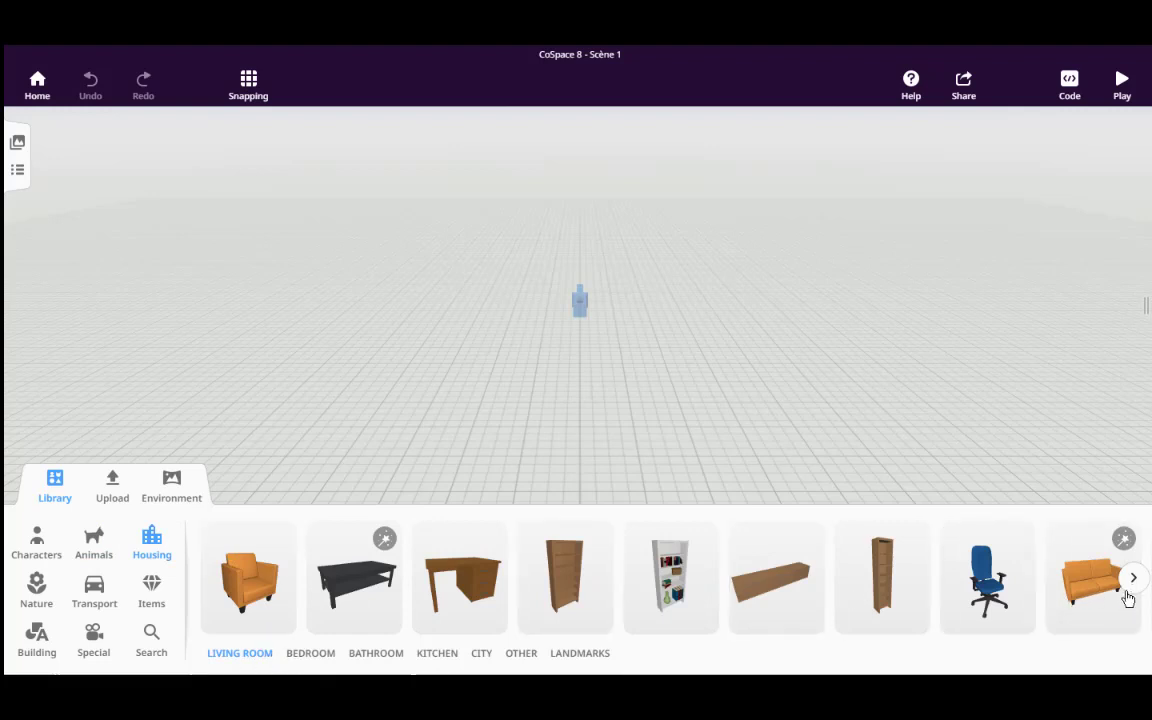
click(309, 656)
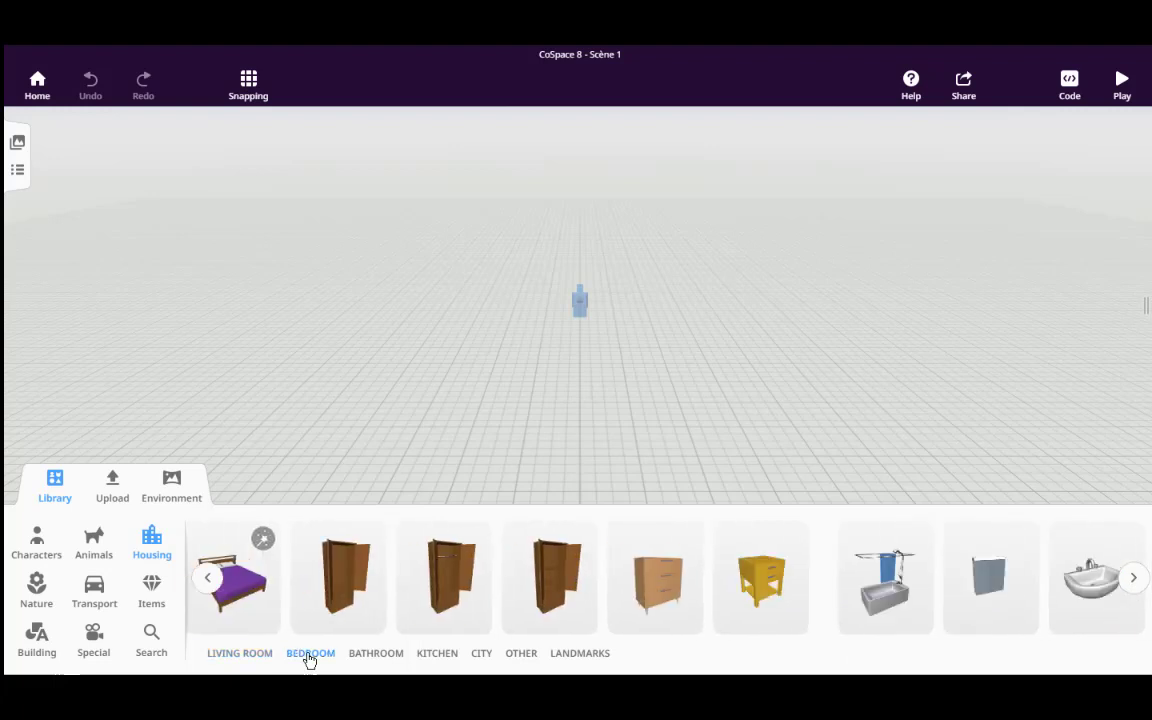
click(380, 656)
click(437, 656)
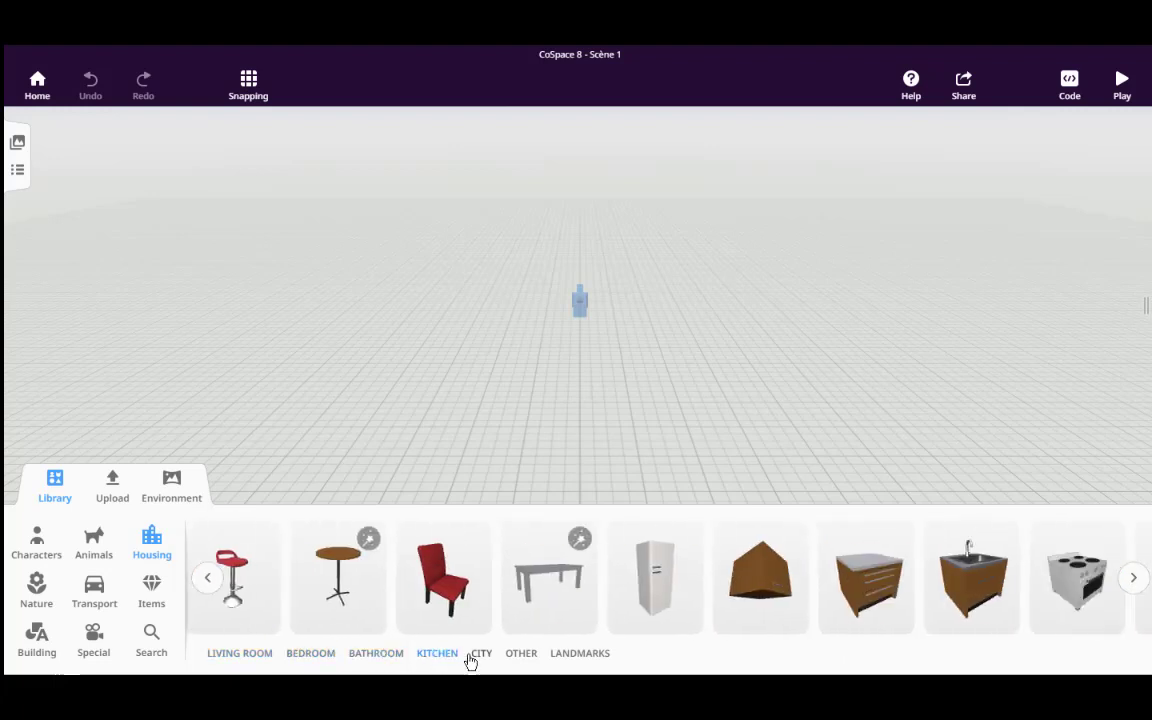
click(481, 656)
click(548, 659)
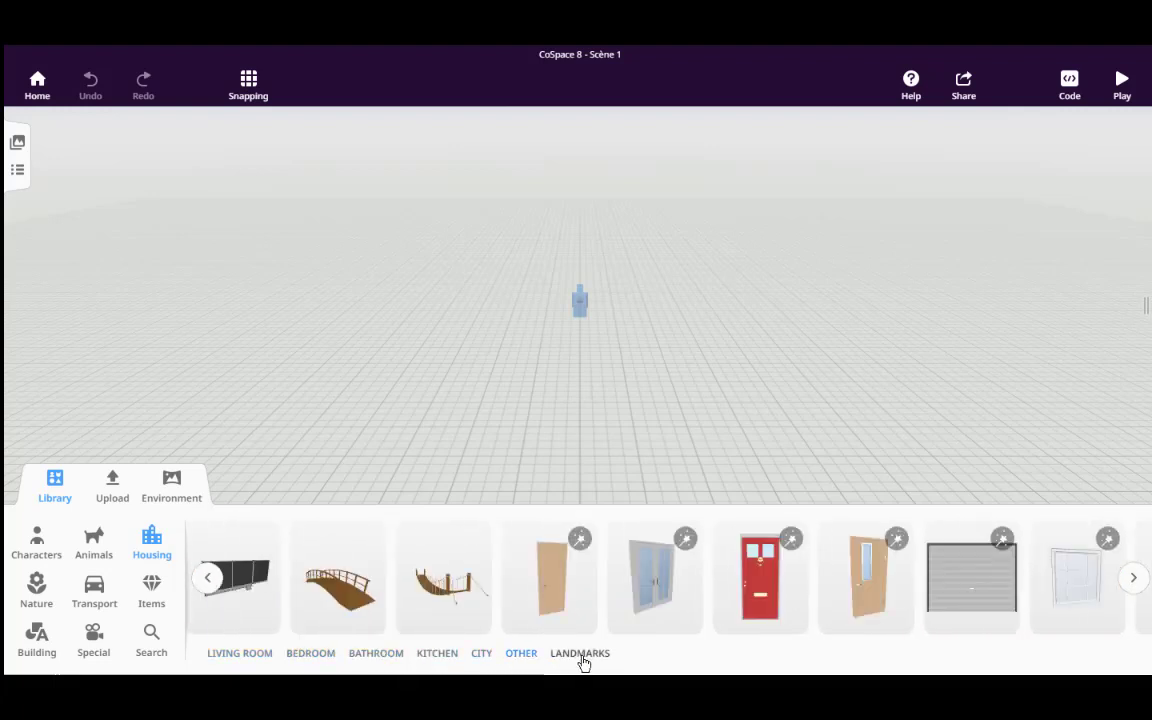
click(583, 657)
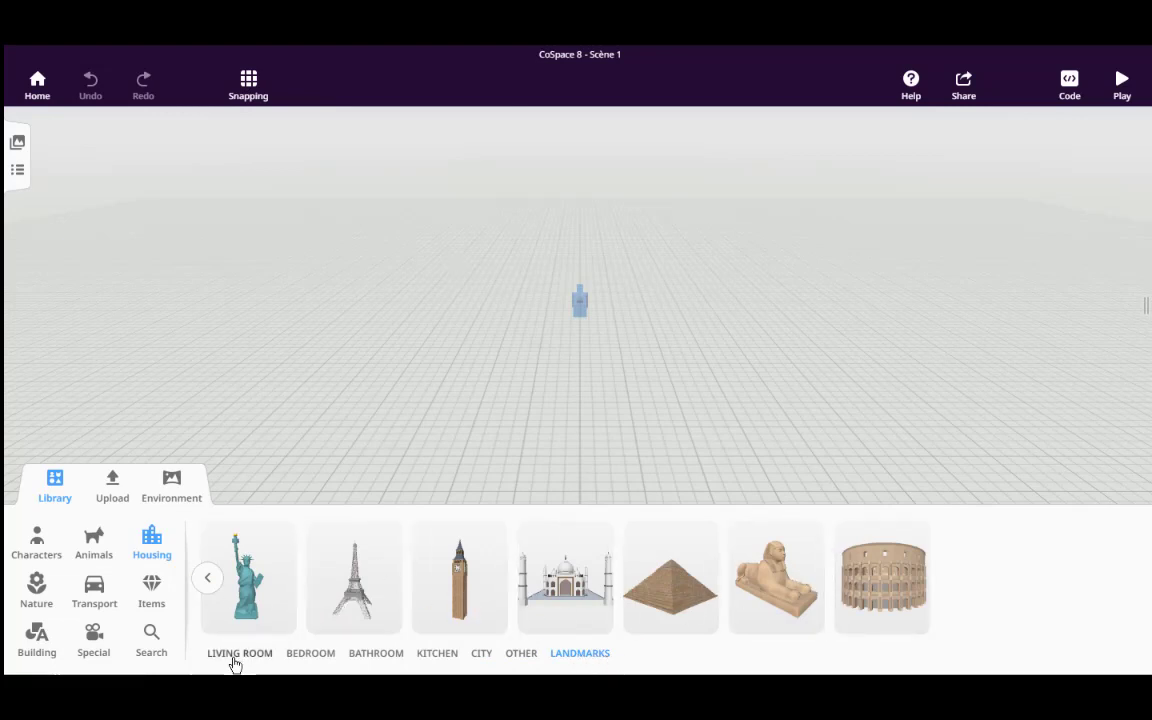
Browse the Nature library, examining the Other group through to the planets and the Plants group through to the trees.
click(38, 590)
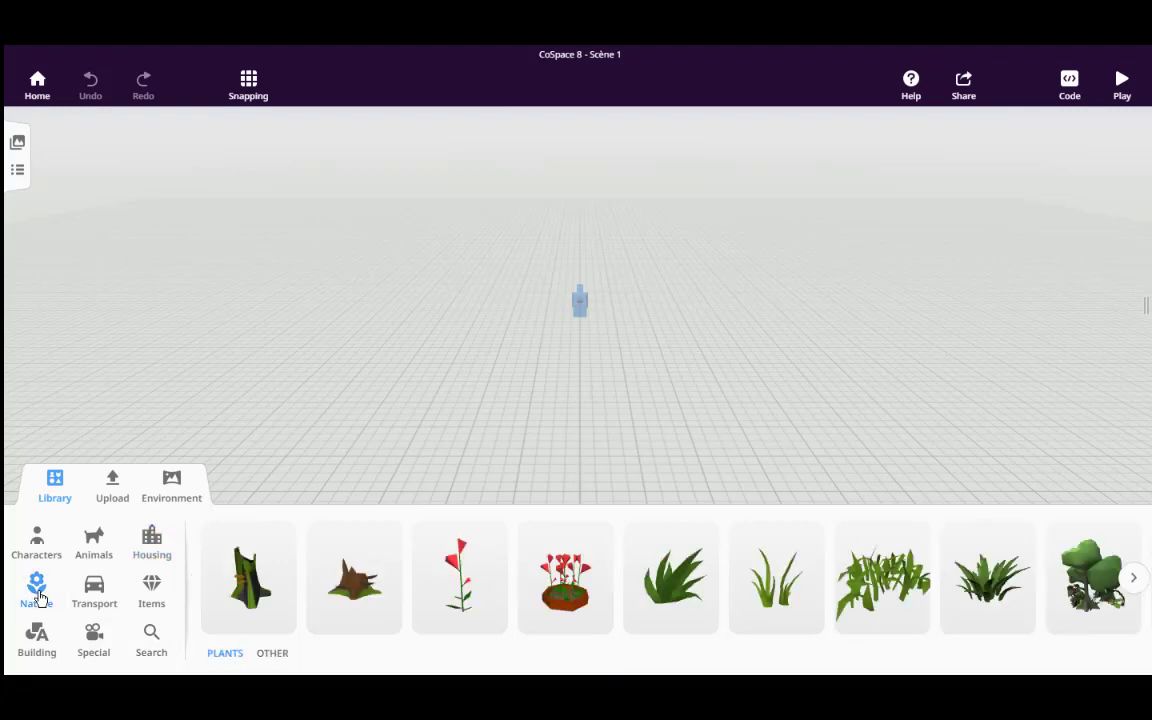
click(280, 659)
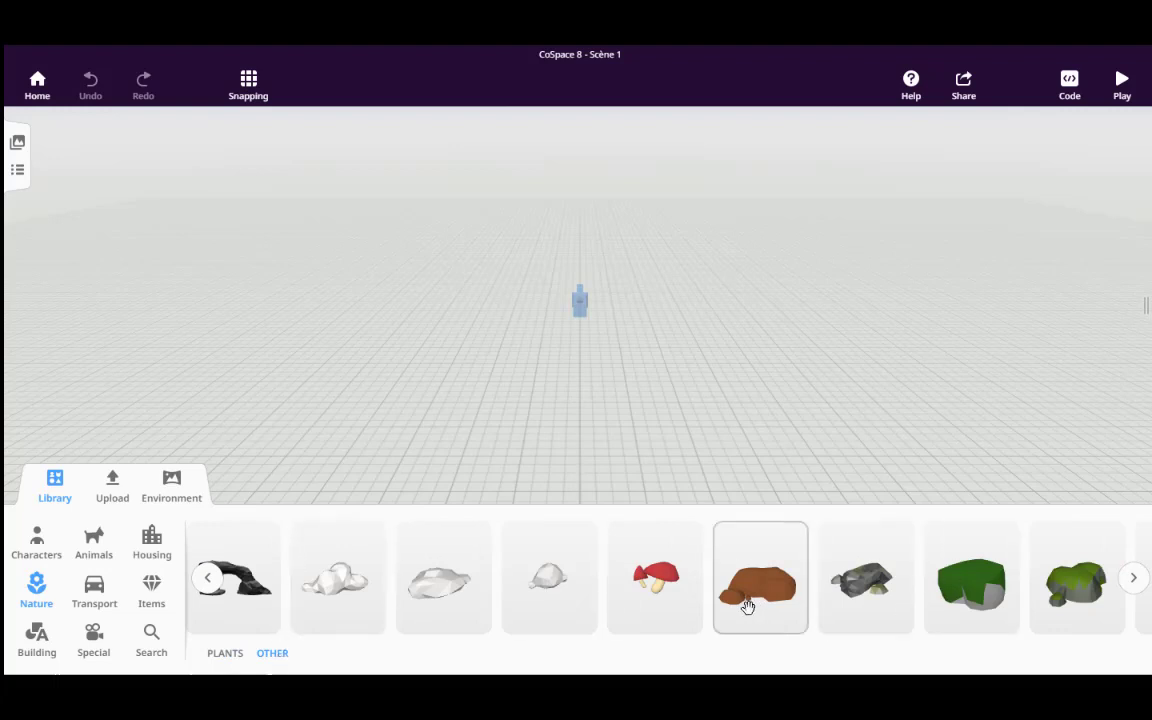
click(1133, 585)
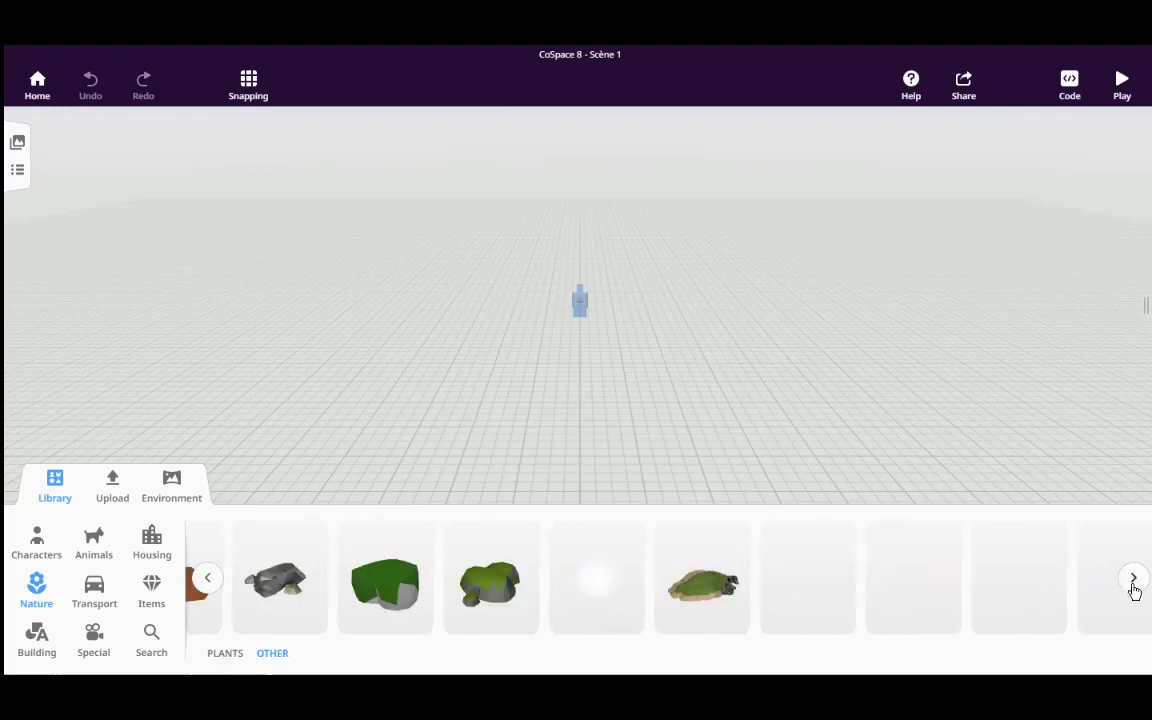
click(1133, 586)
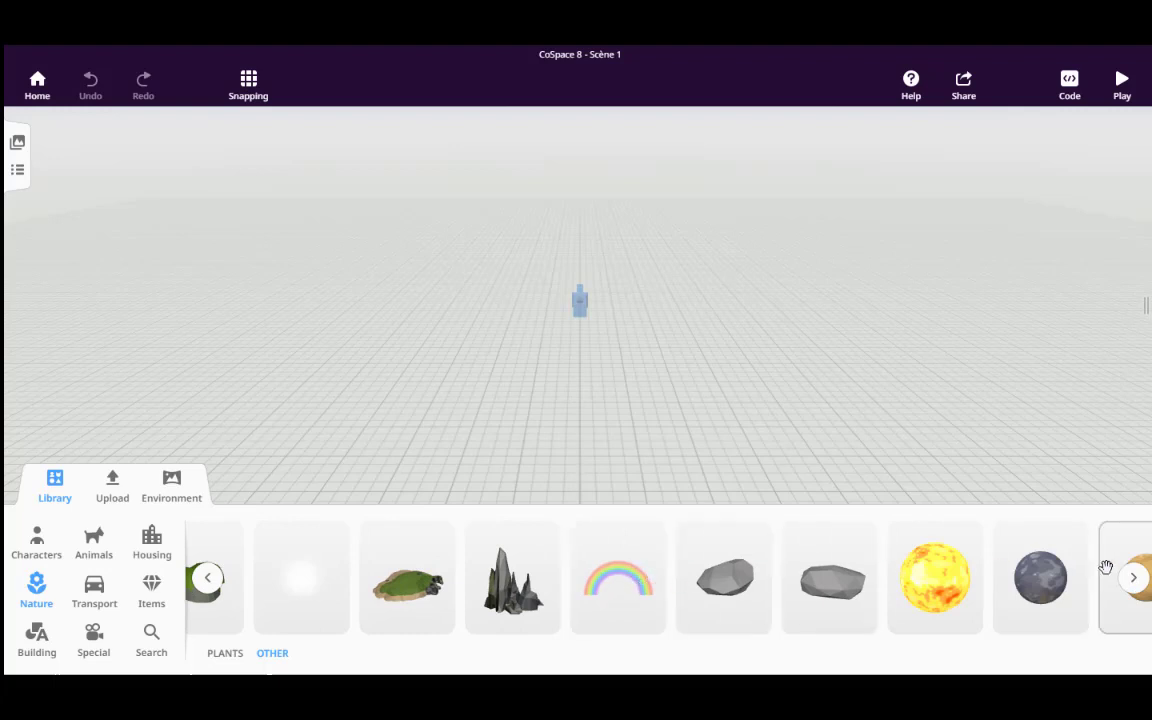
click(1133, 579)
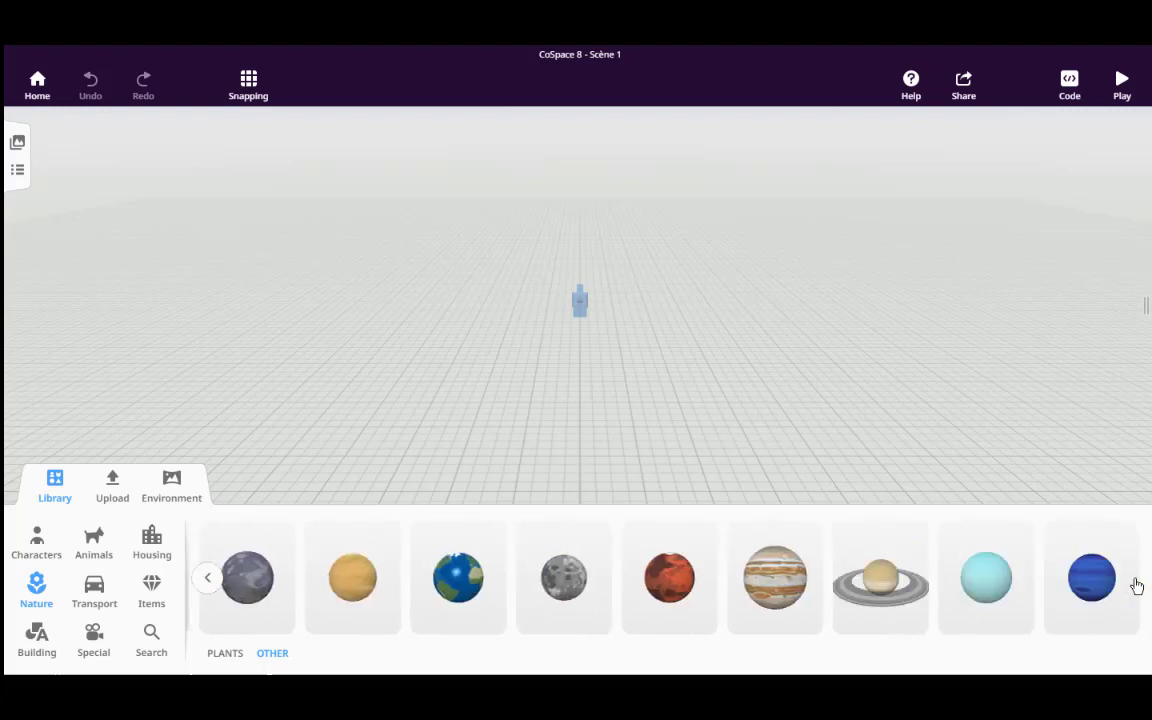
click(229, 655)
click(1134, 582)
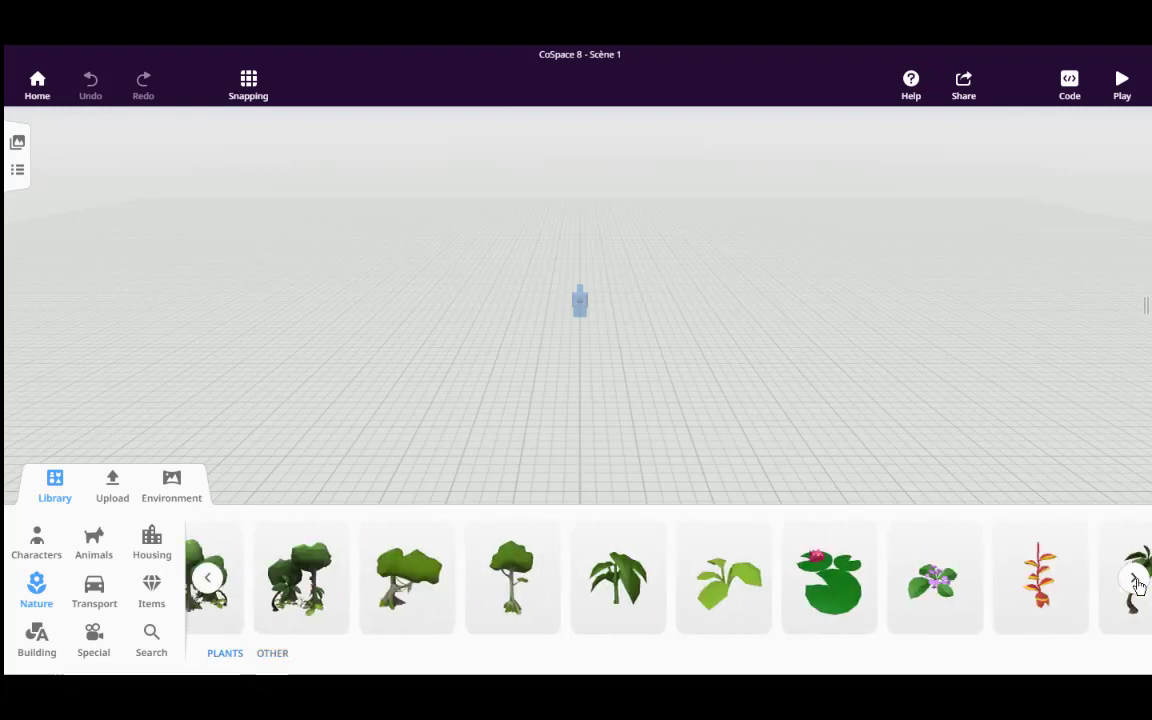
click(1136, 584)
click(1136, 580)
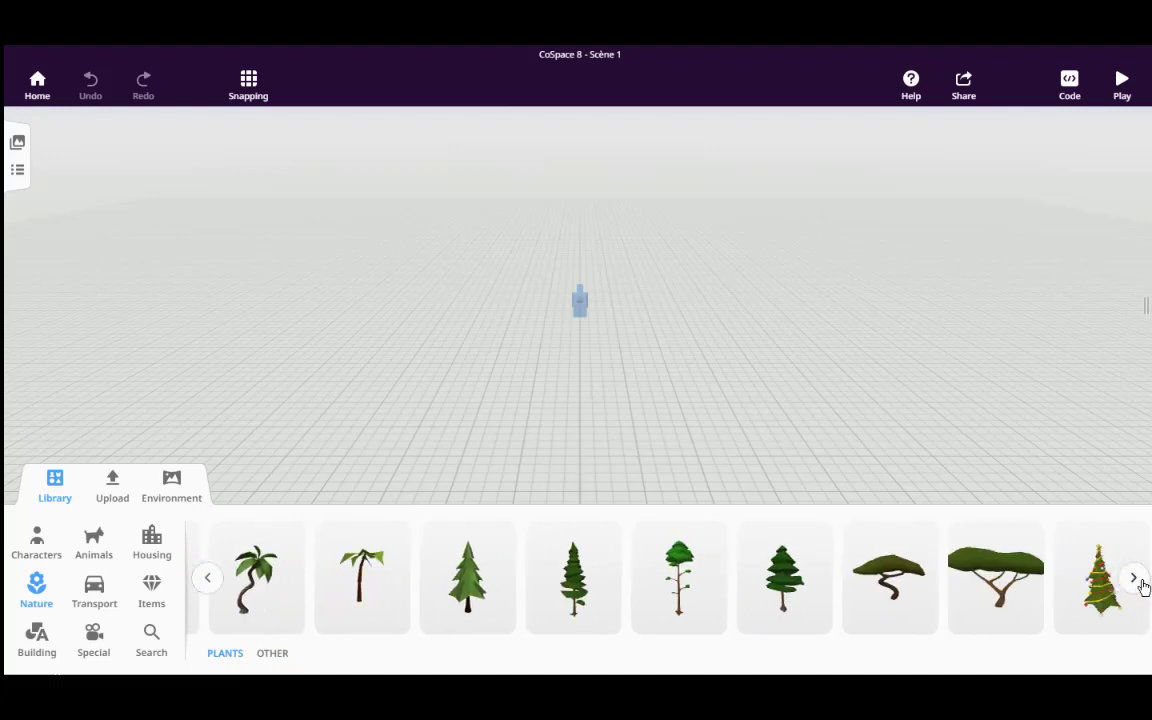
Browse the Transport library, looking at its Land, Water and Air vehicles.
click(94, 590)
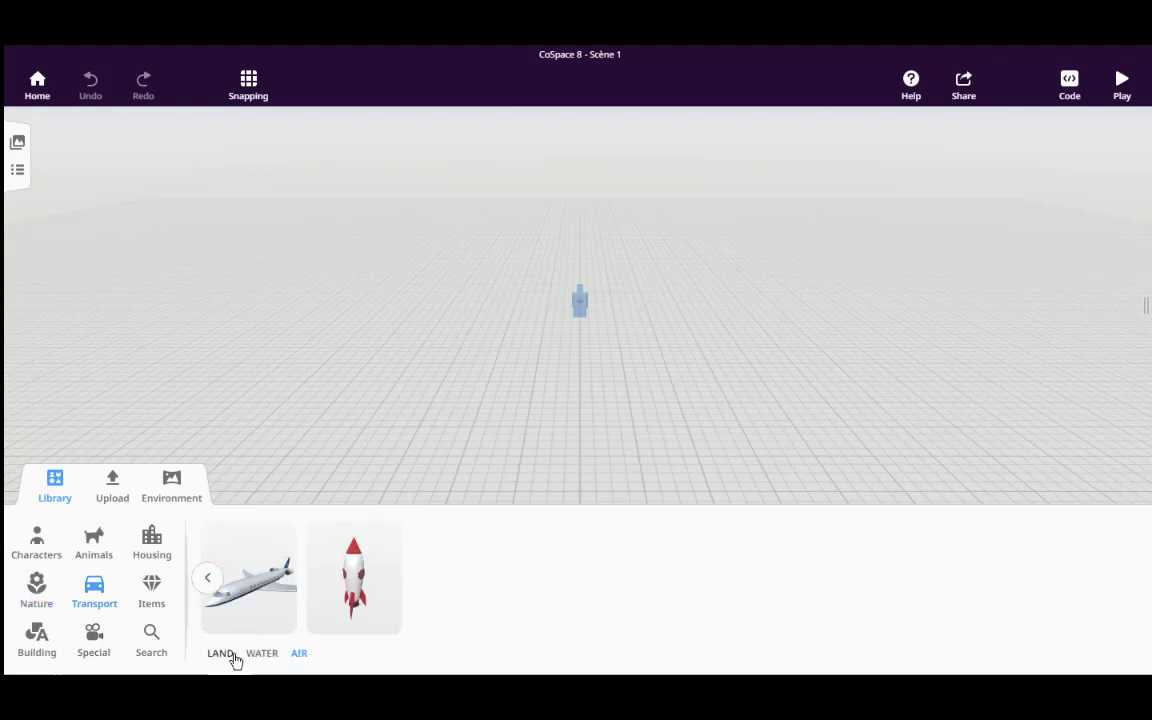
click(220, 655)
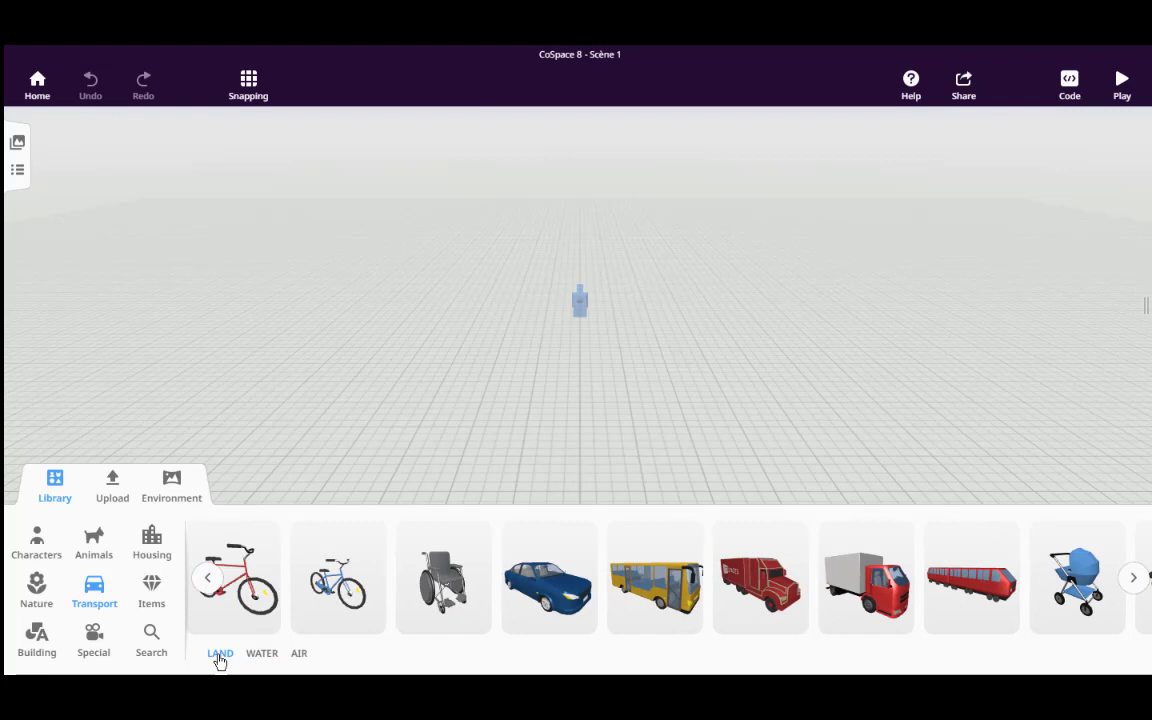
click(258, 655)
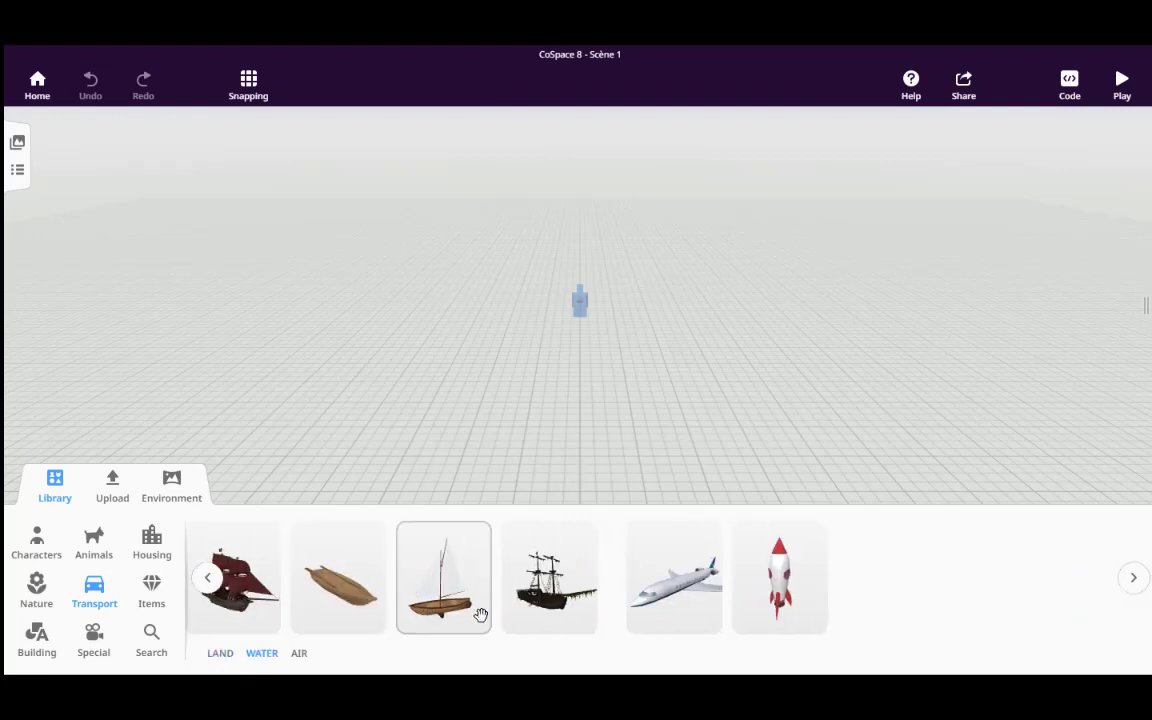
click(300, 656)
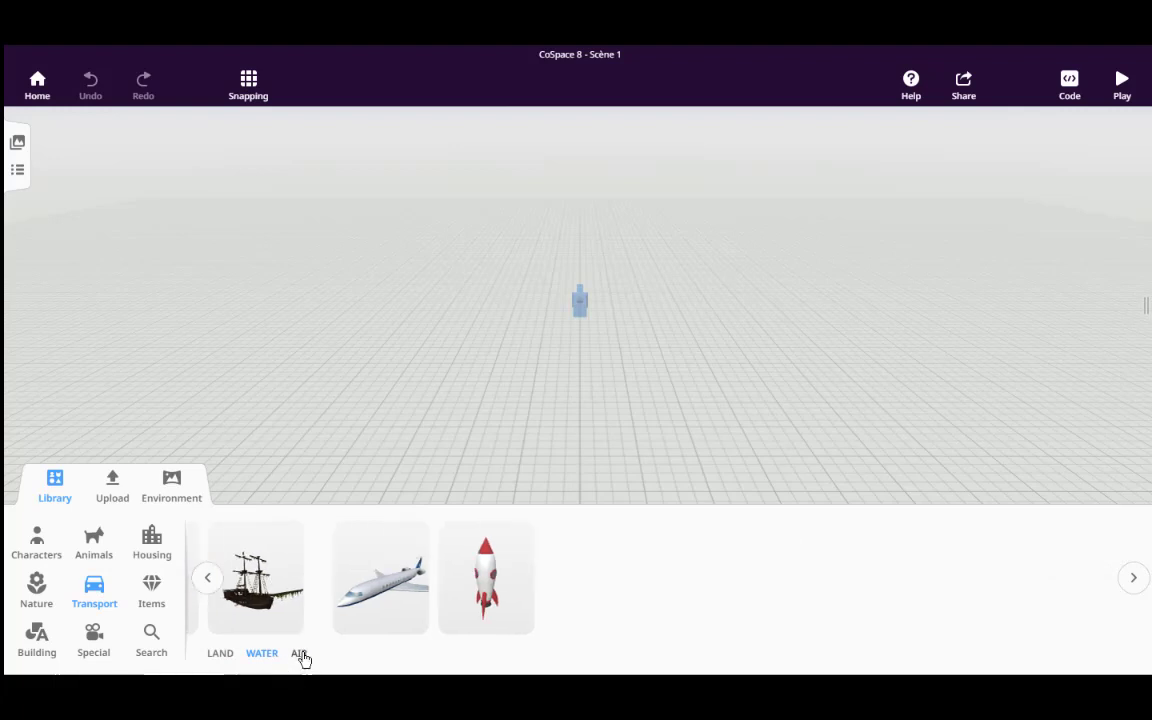
Browse the Items library through Props, Decorations, Food, Accessories and Symbols, then return to Props.
click(155, 600)
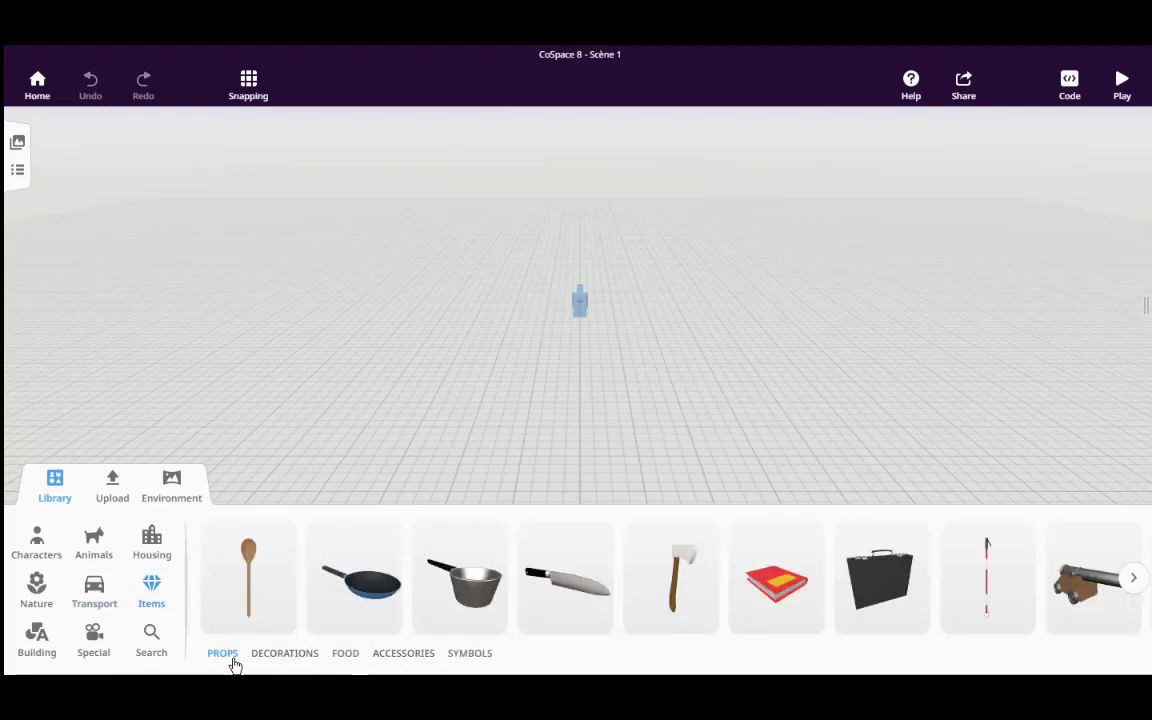
click(277, 656)
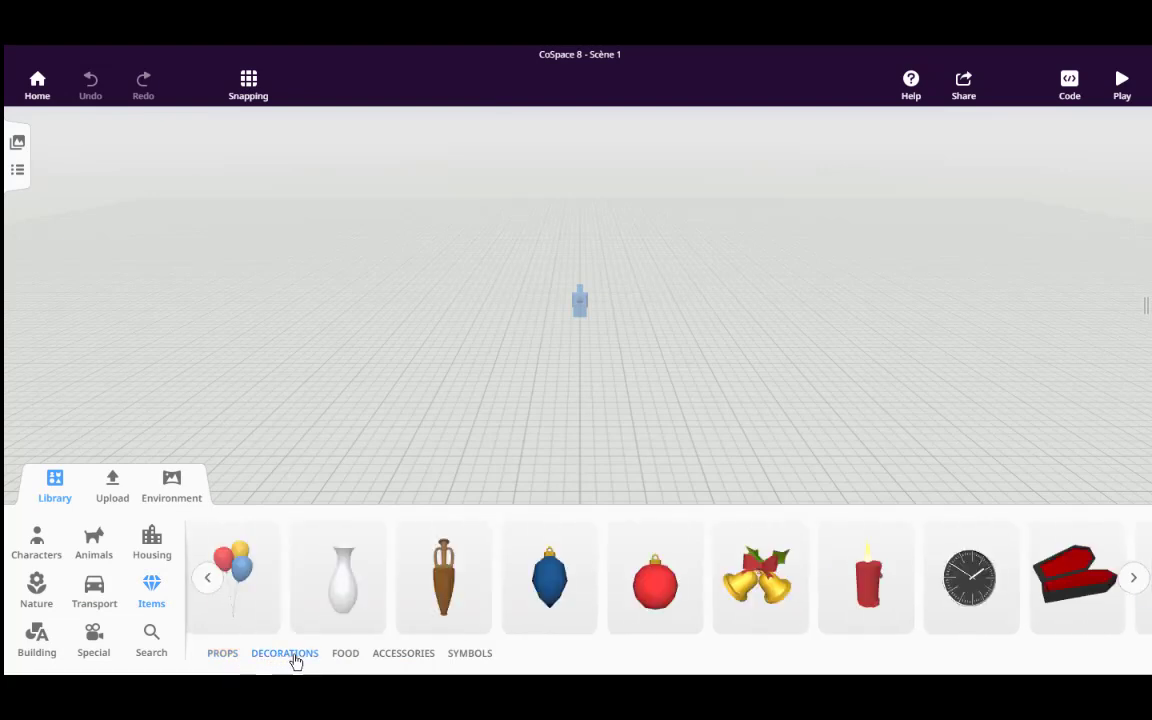
click(345, 656)
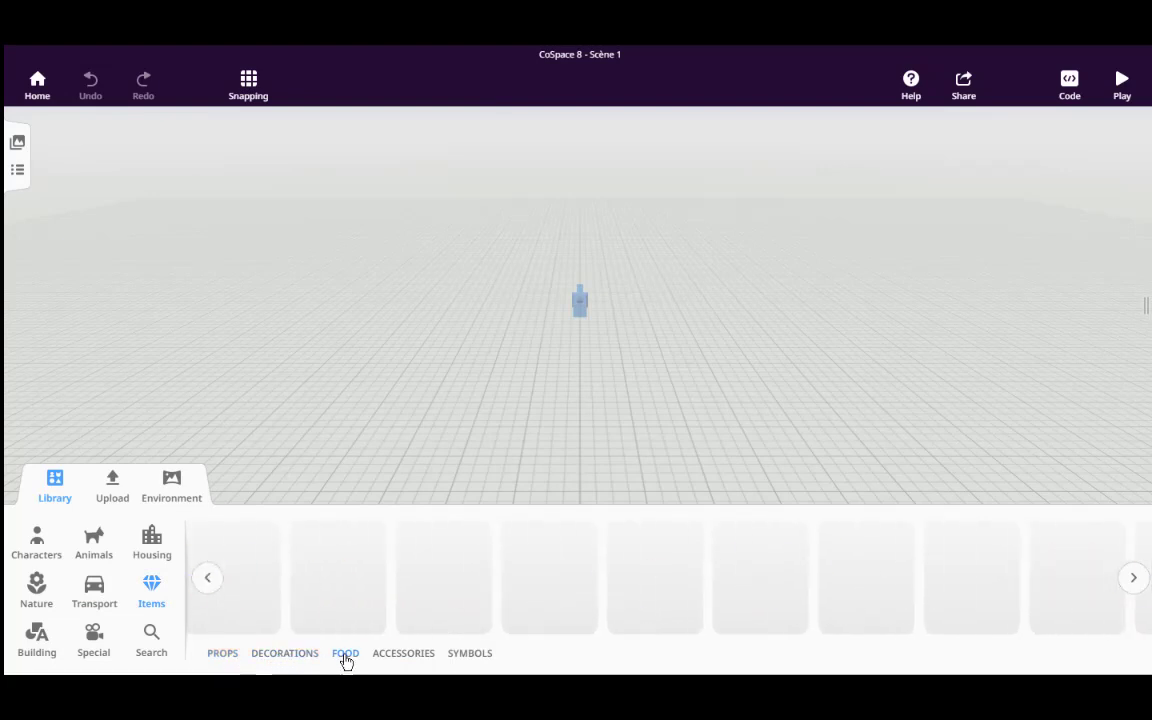
click(394, 656)
click(458, 656)
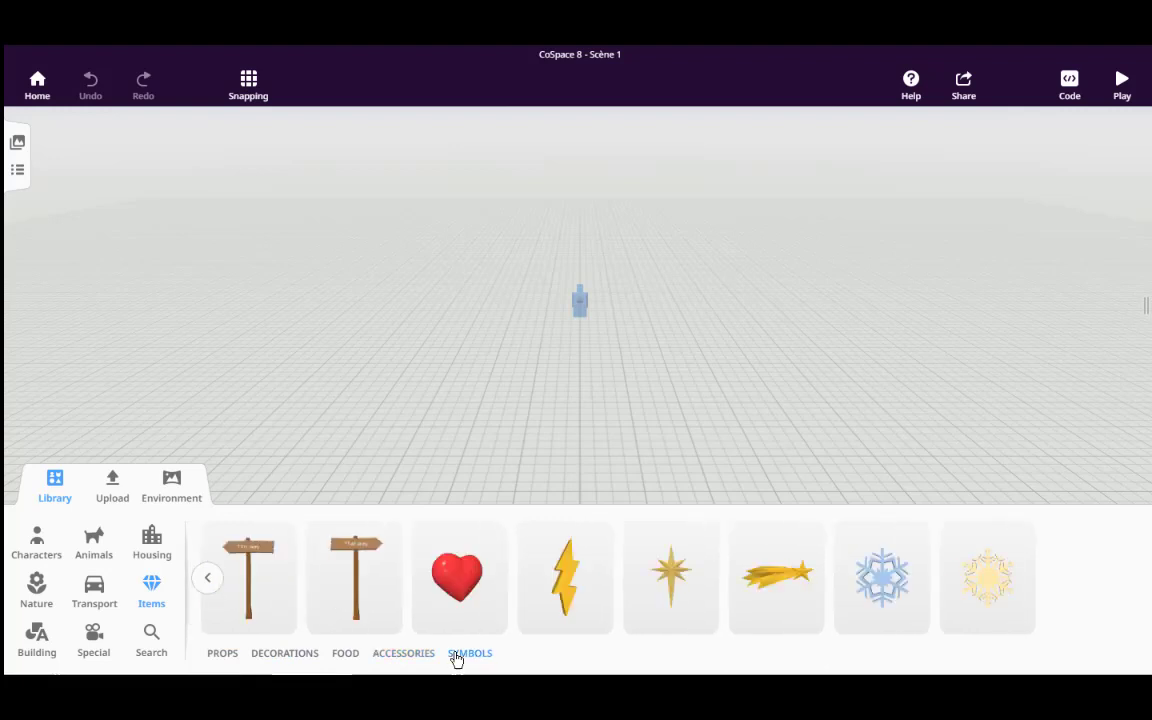
click(219, 658)
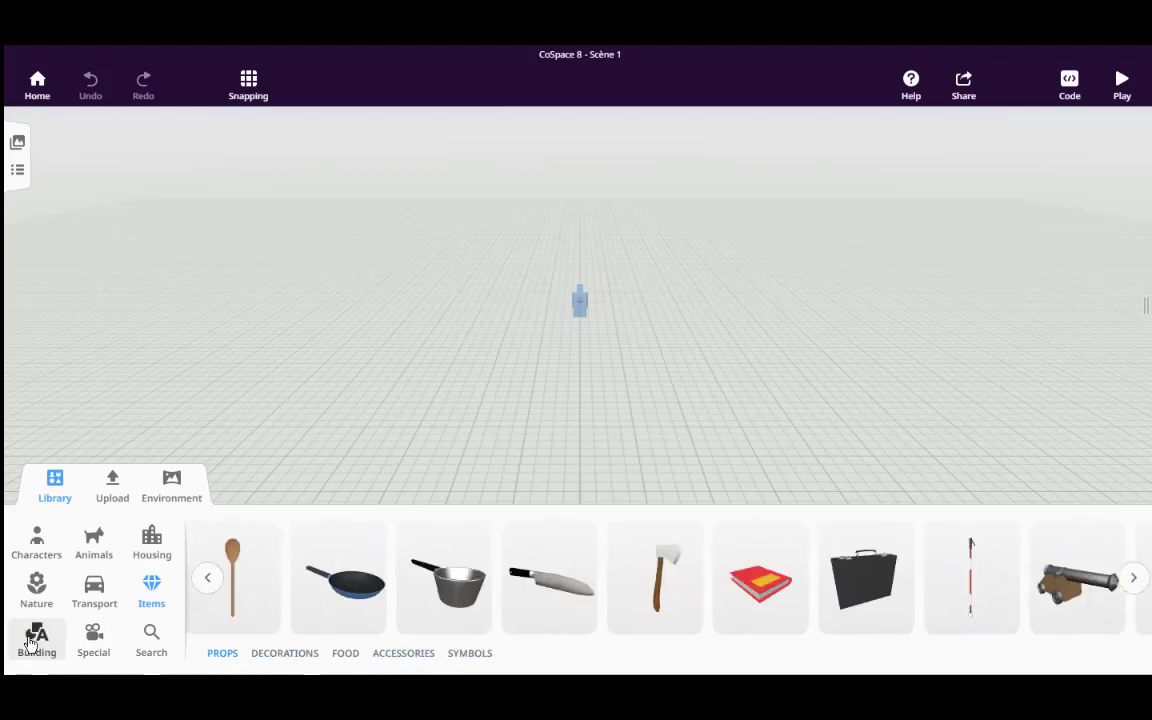
Browse the Building library, comparing the Flat and Three-Dimensional groups through to the last solid shapes, and return to Flat.
click(37, 648)
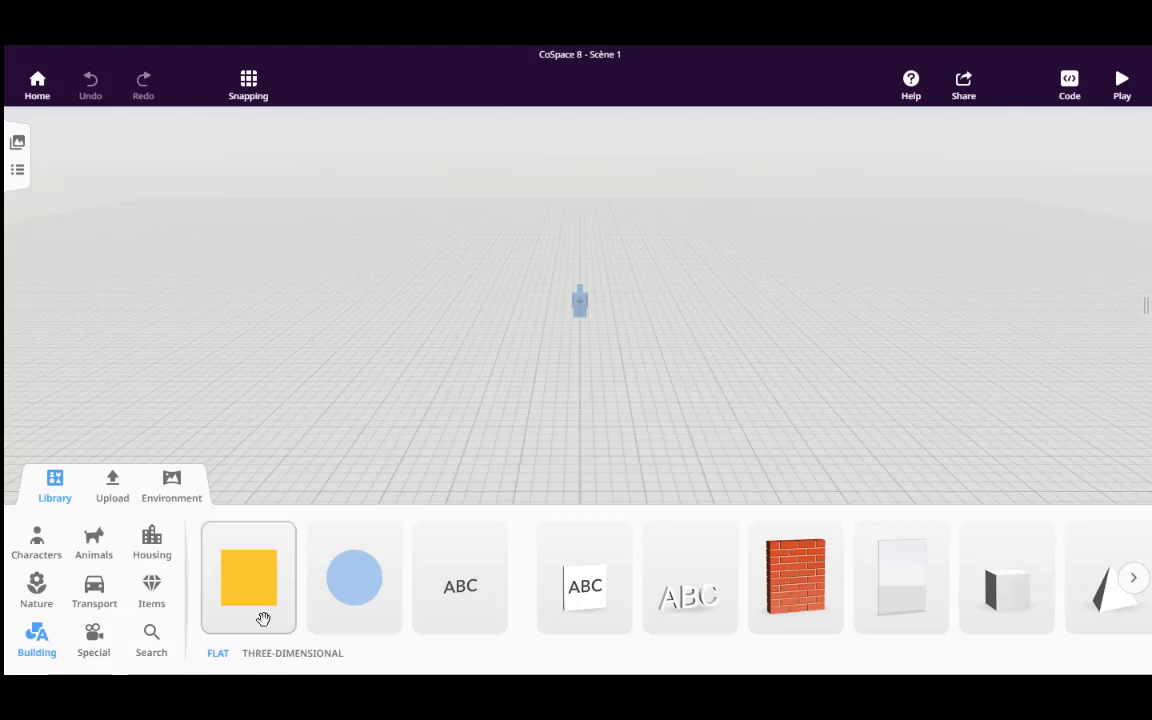
click(305, 655)
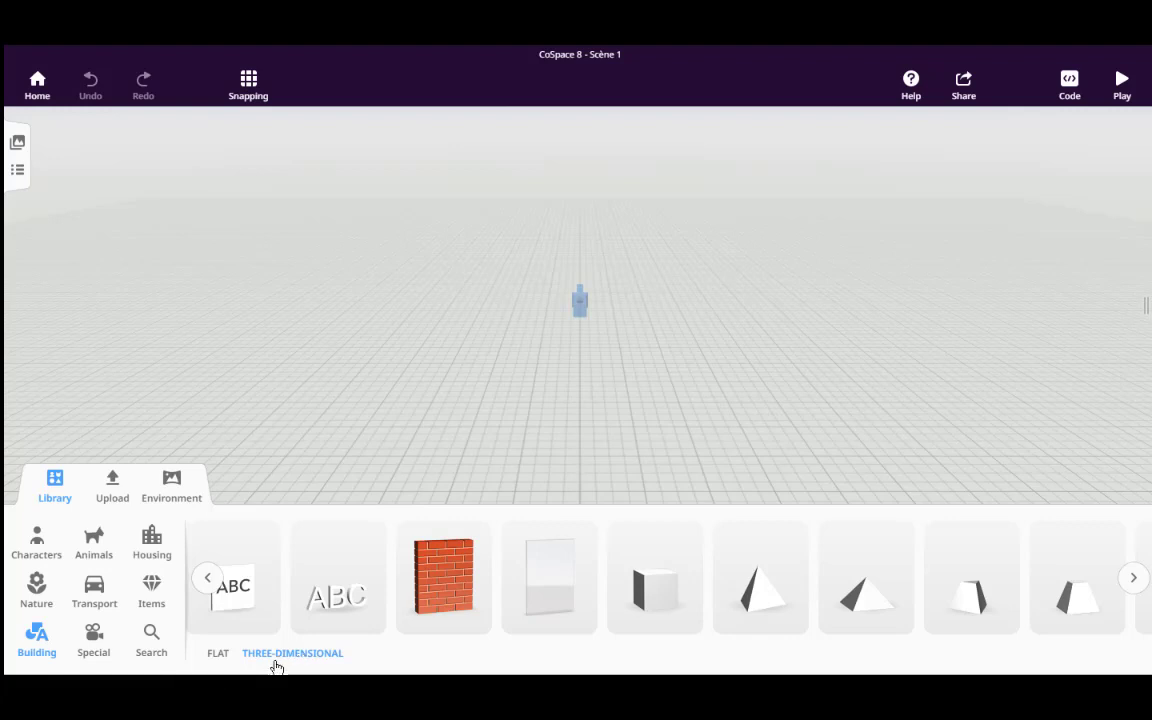
click(217, 661)
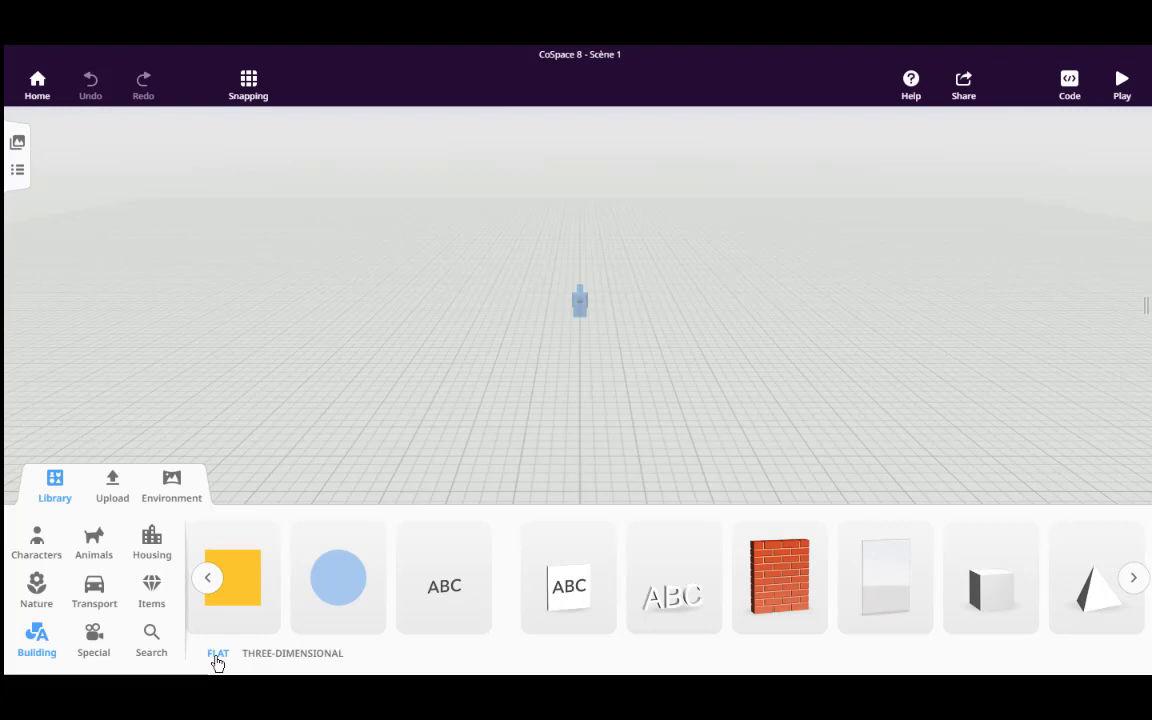
click(270, 656)
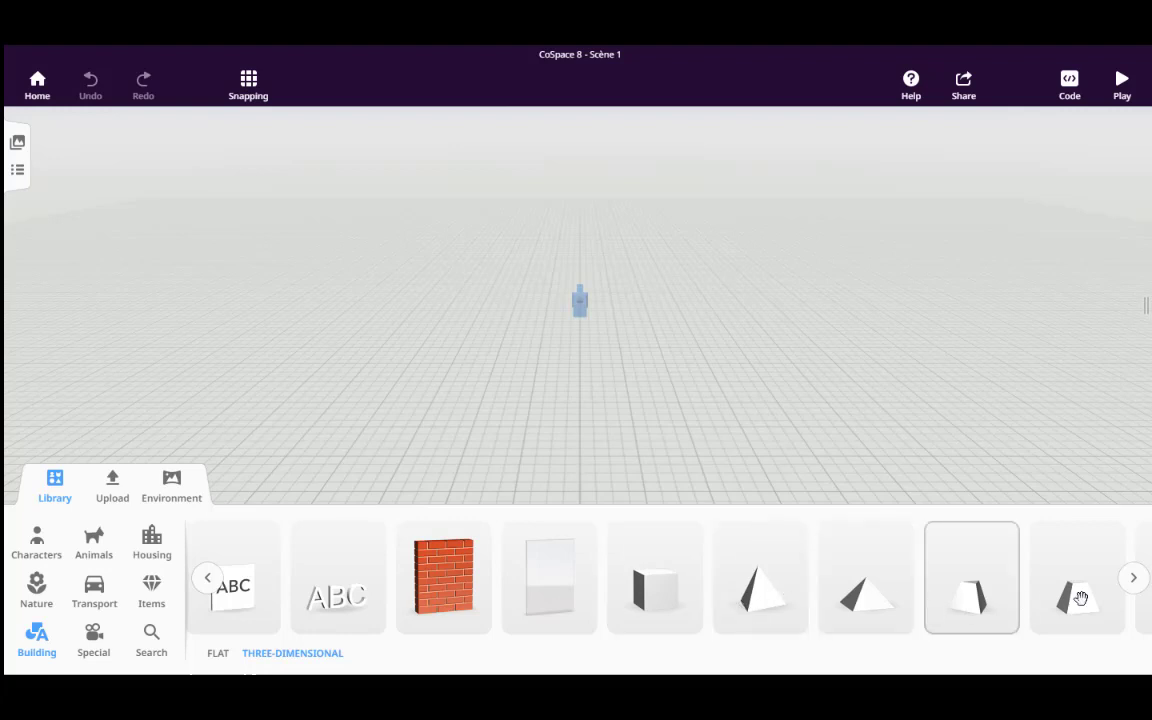
click(216, 656)
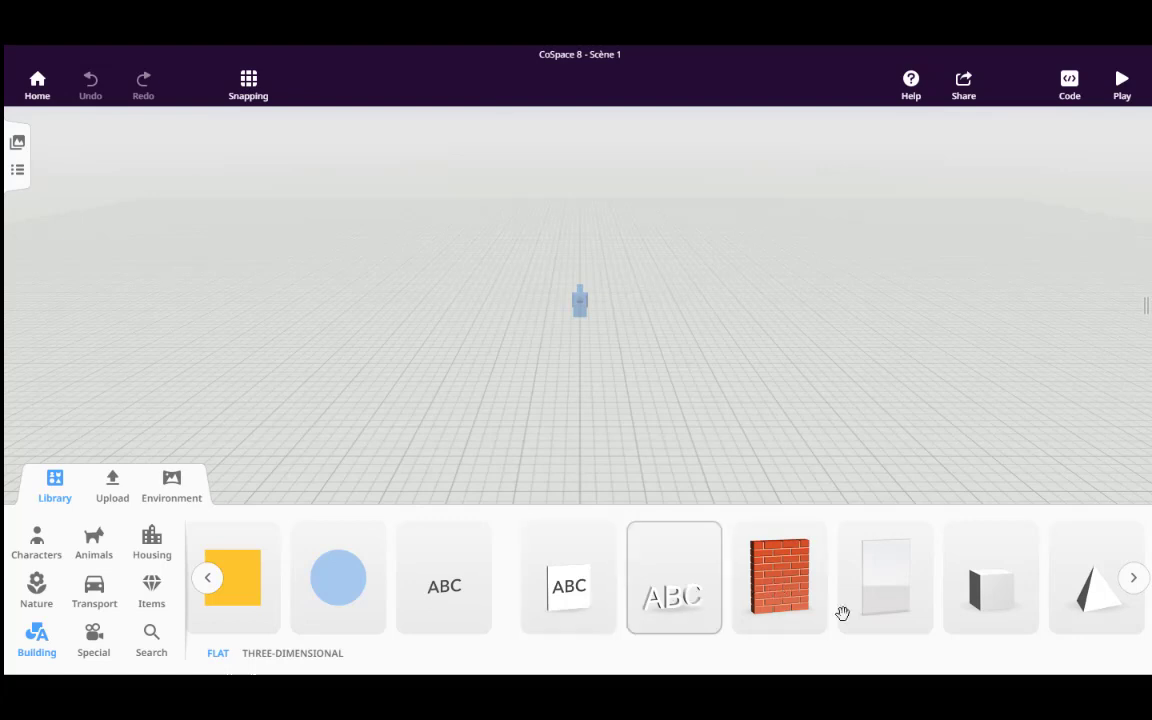
drag(843, 612, 386, 624)
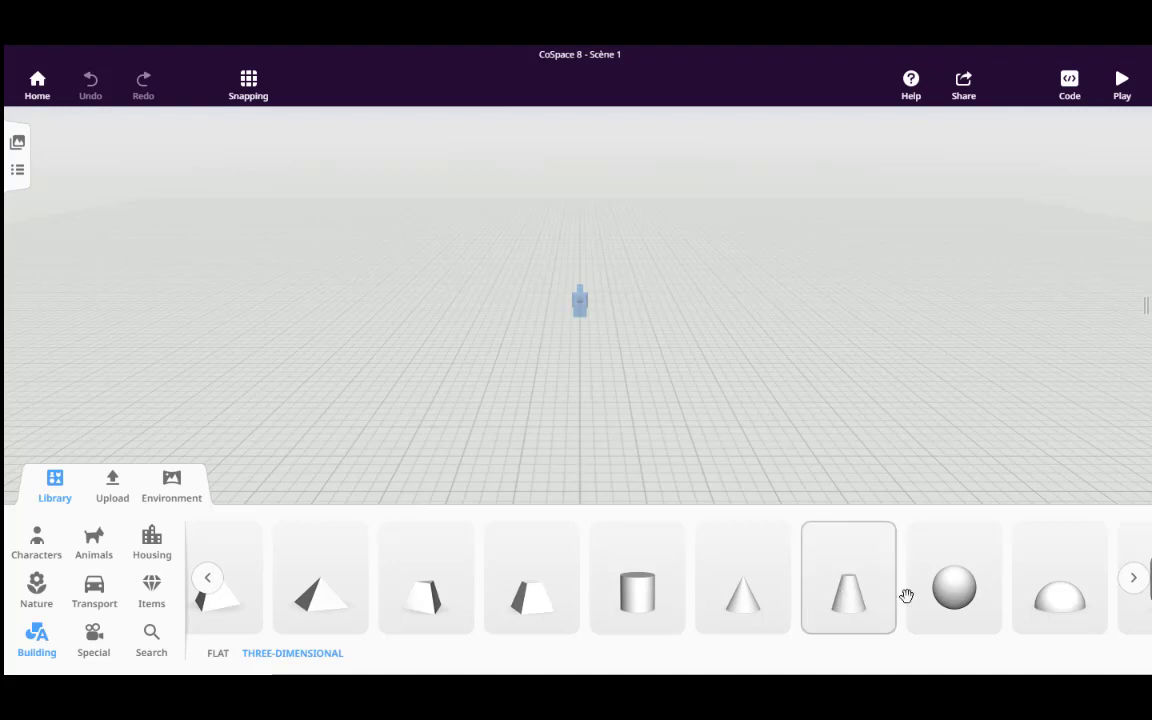
click(1135, 583)
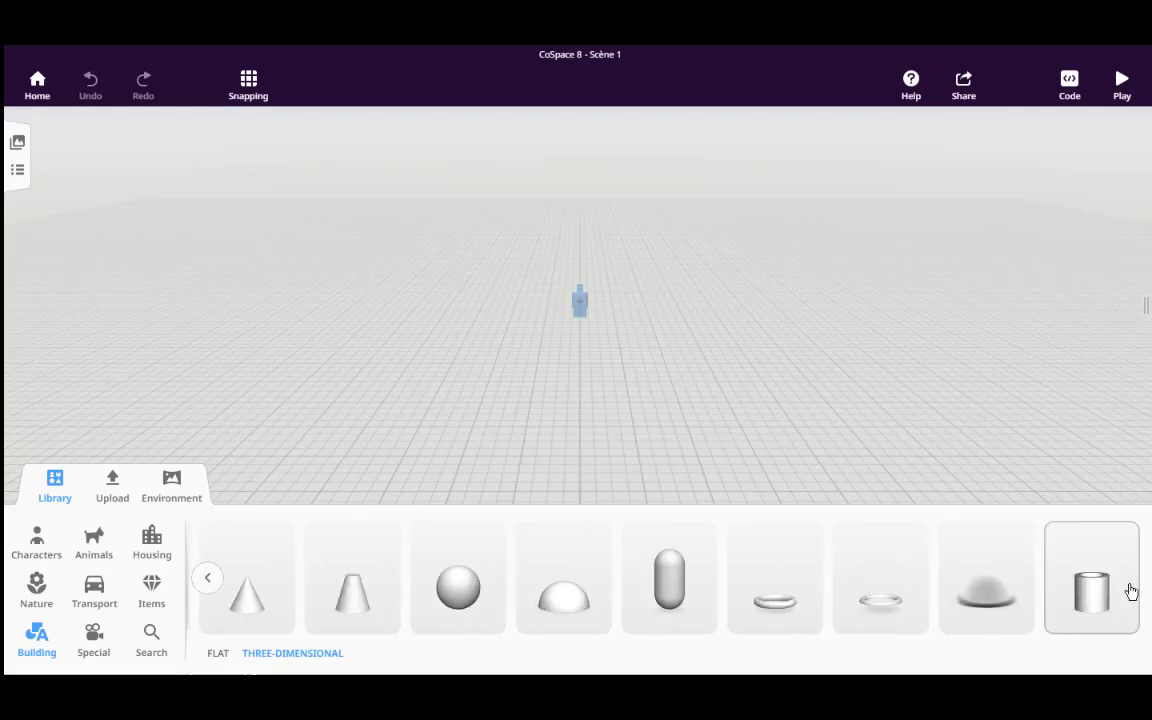
click(207, 577)
click(214, 656)
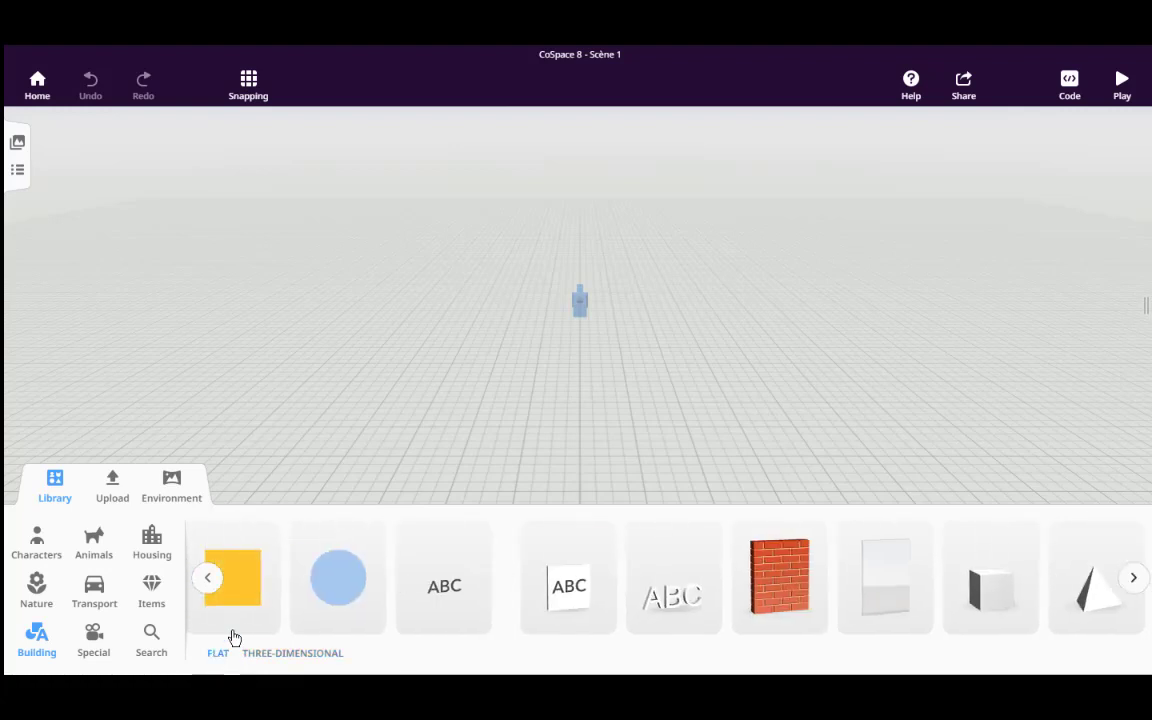
Place a text panel from the Building library in front of the camera and change its text to "Hello everyone".
drag(570, 594, 521, 402)
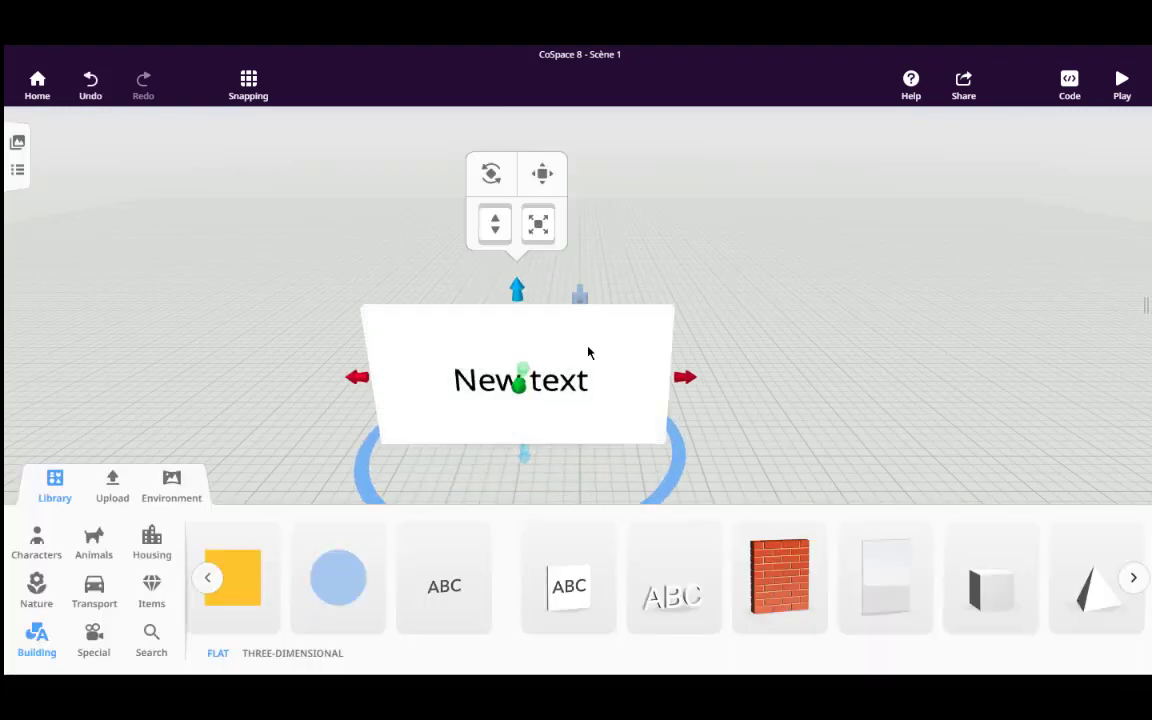
click(561, 380)
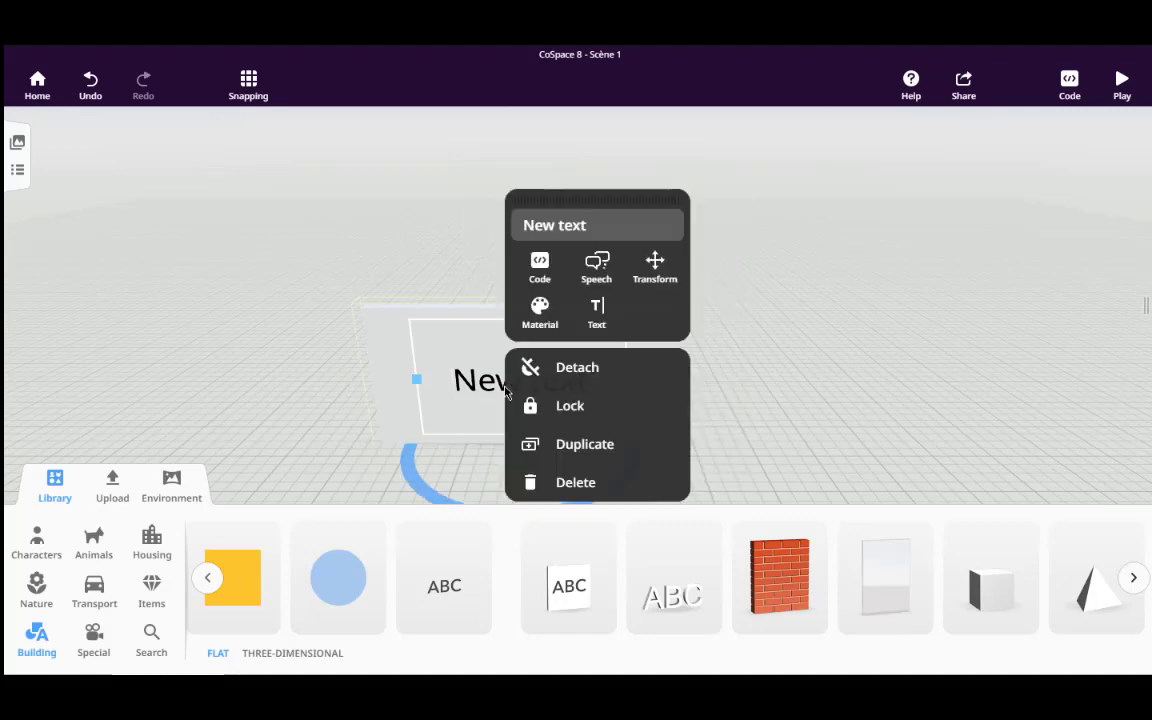
click(597, 312)
triple_click(566, 343)
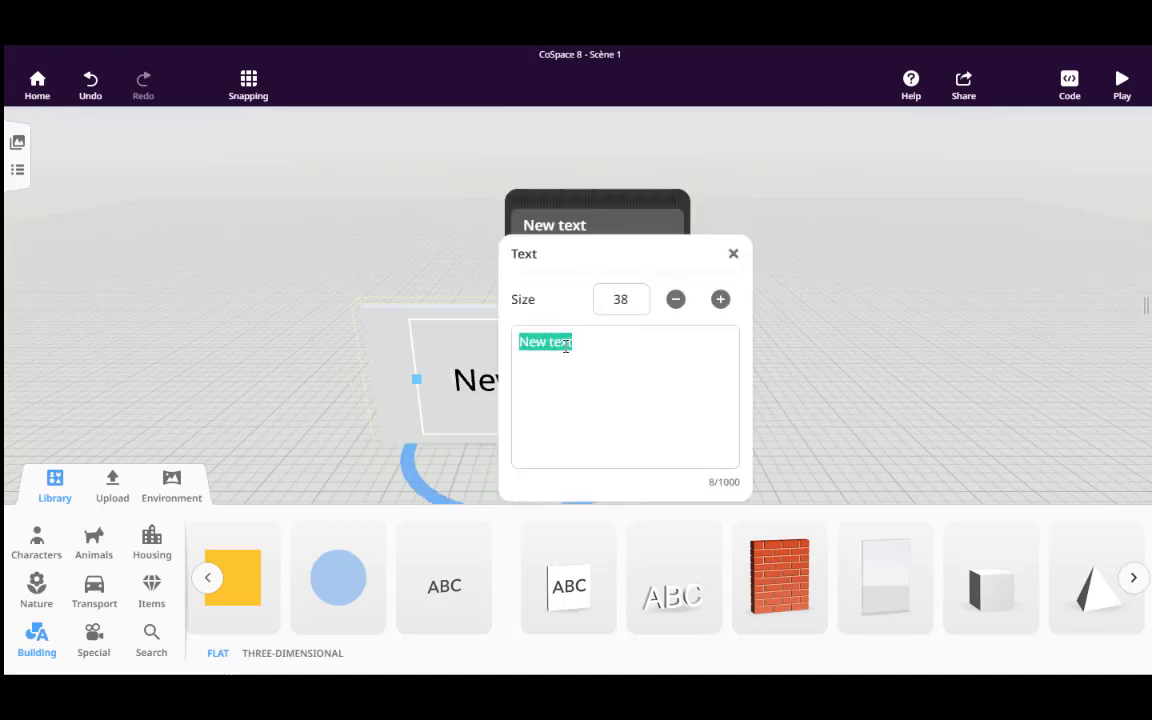
text(Hello everyone)
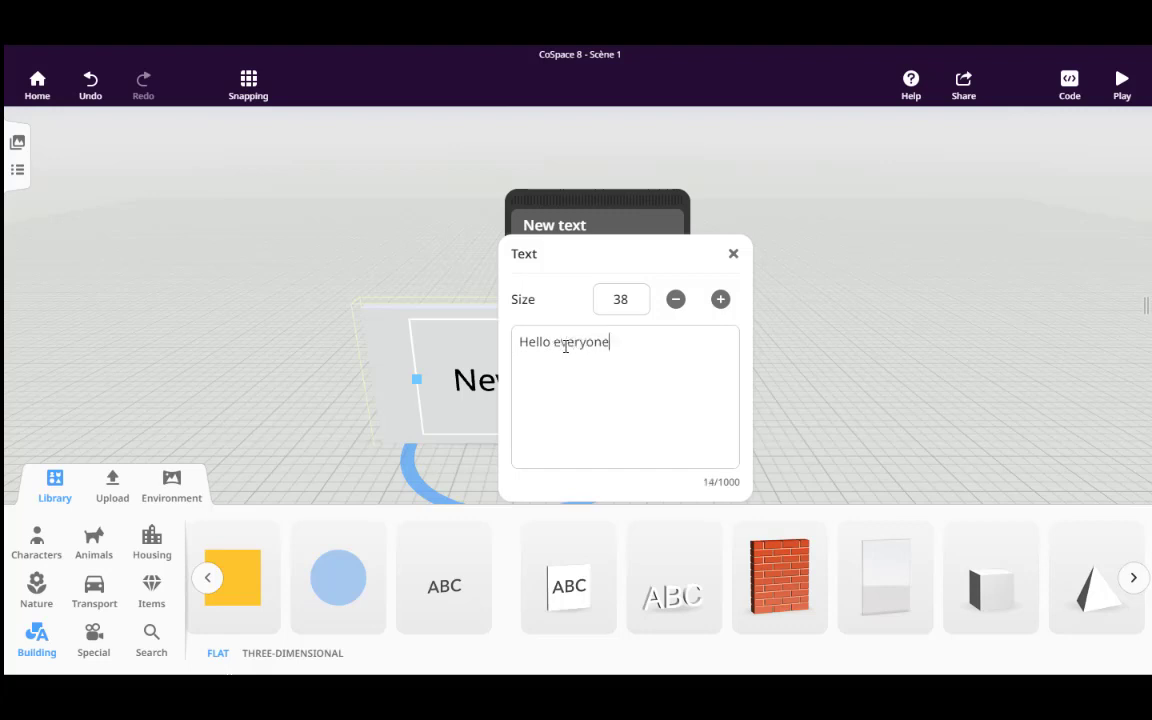
click(792, 285)
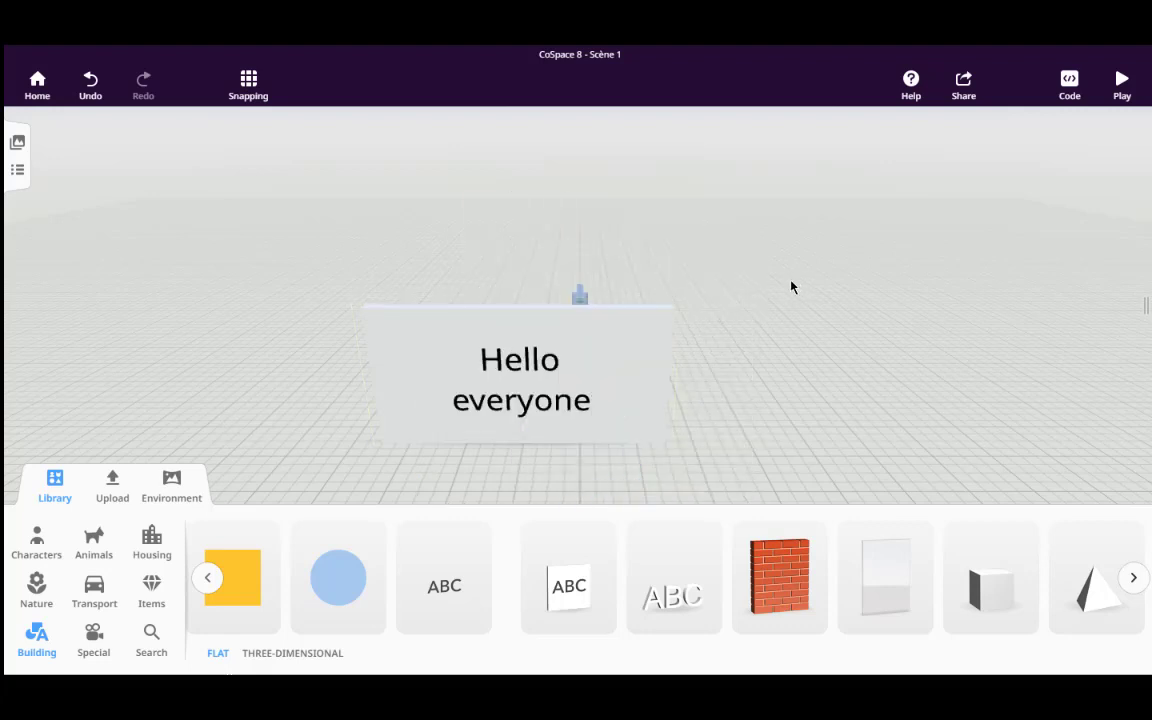
Browse the Special library from the camera and path objects through to the smoke and fire effects, and return to its start.
click(94, 640)
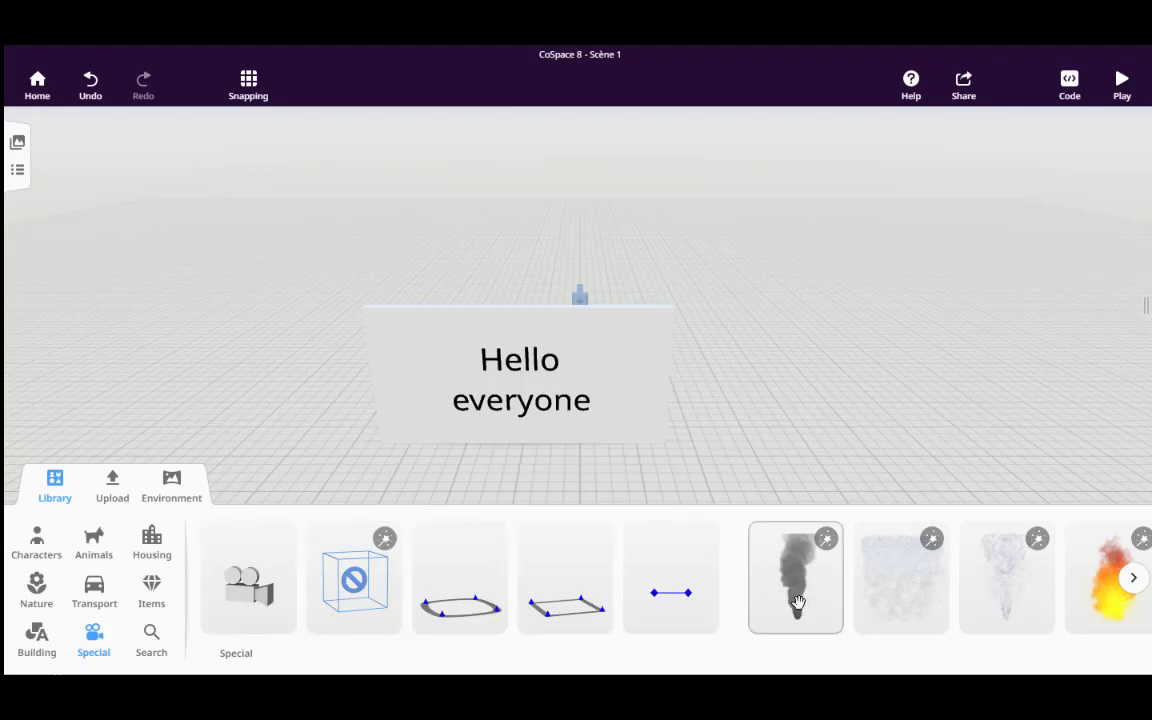
click(1133, 577)
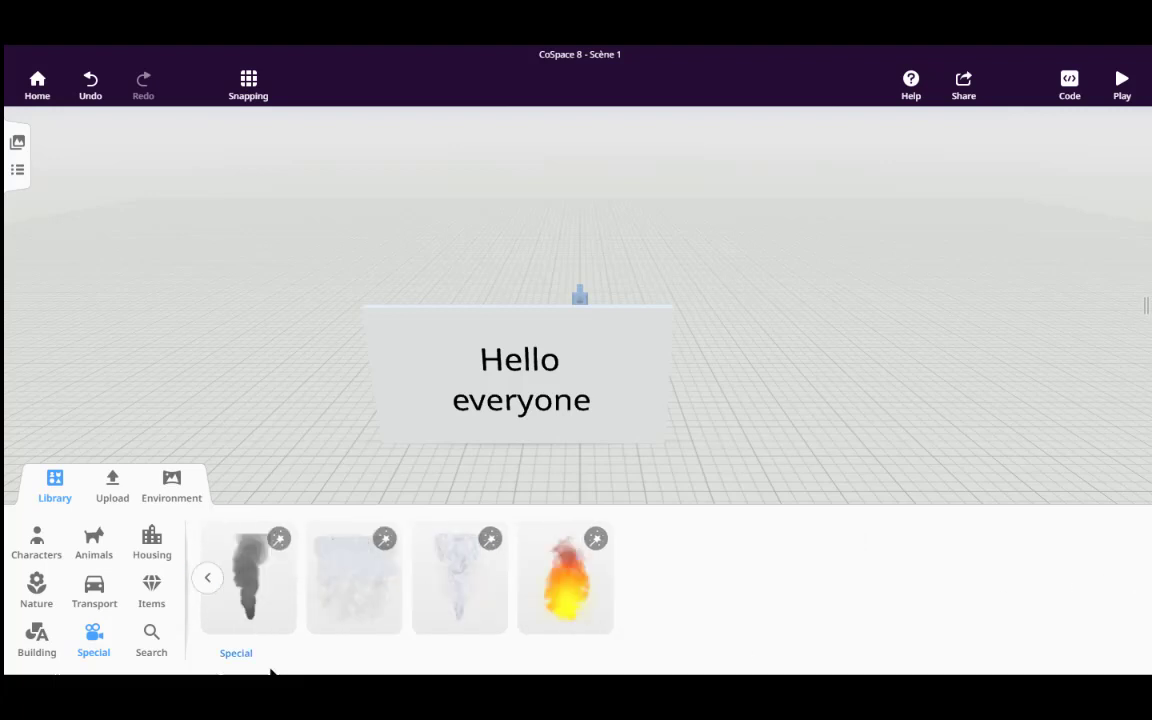
click(207, 585)
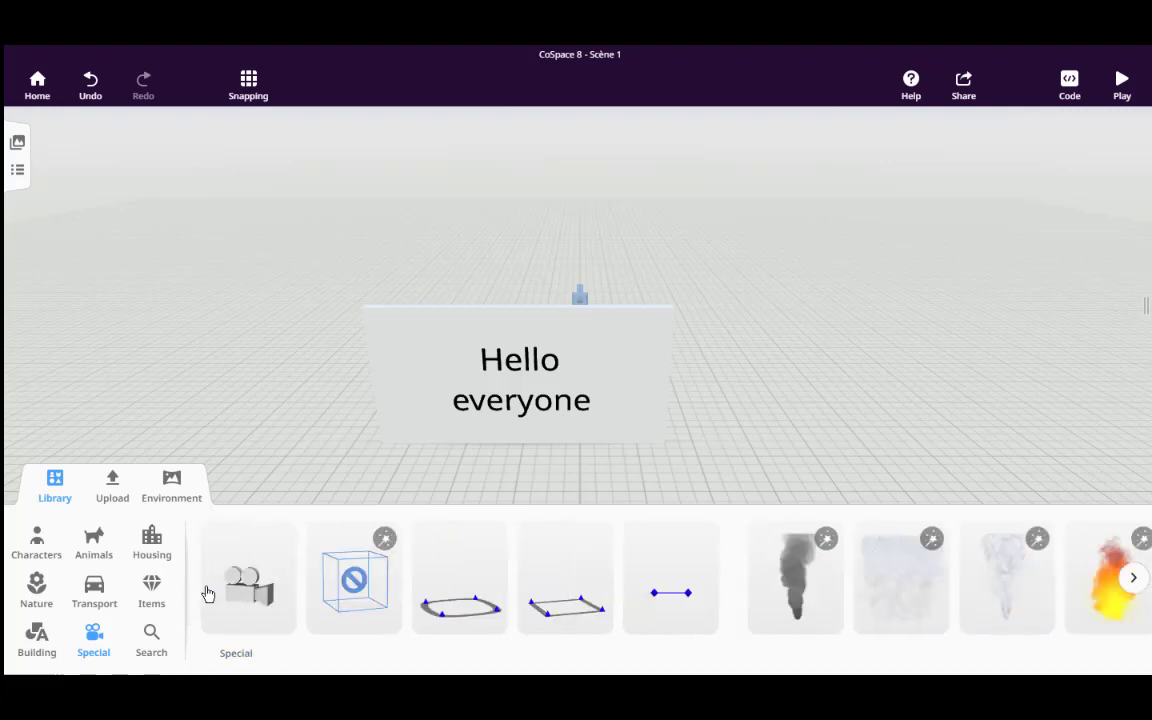
Search the object library for "car", "plane" and "chair" in turn.
click(150, 640)
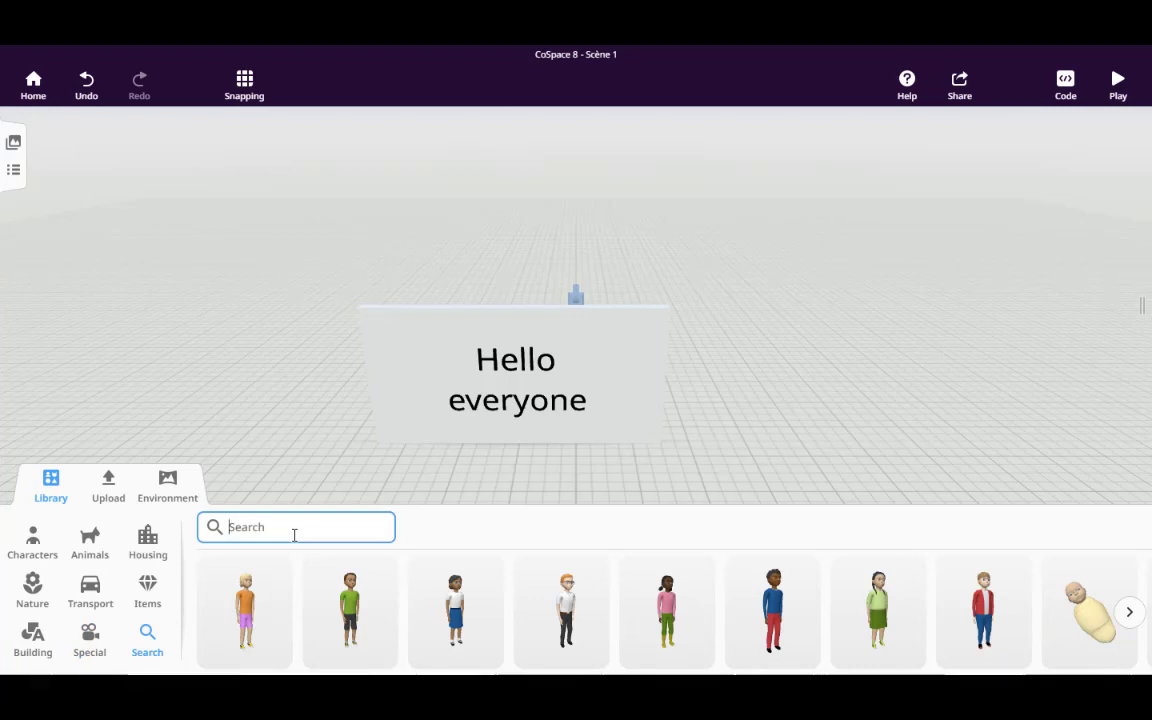
text(car)
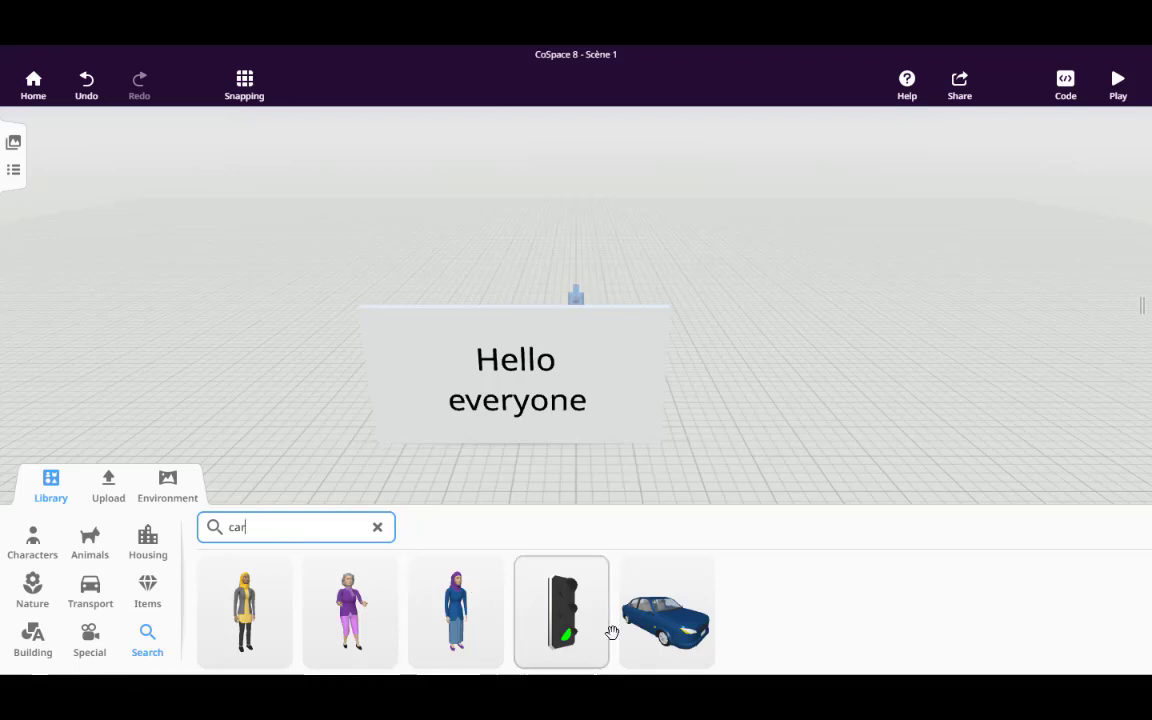
text(plane)
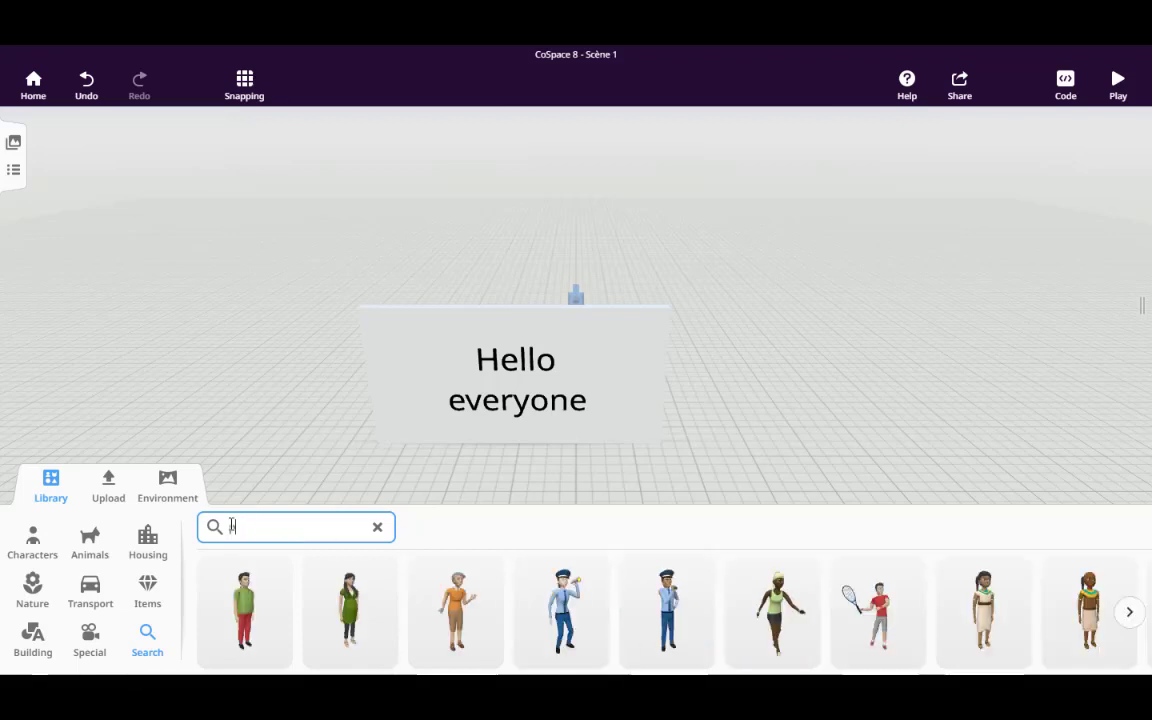
double_click(231, 526)
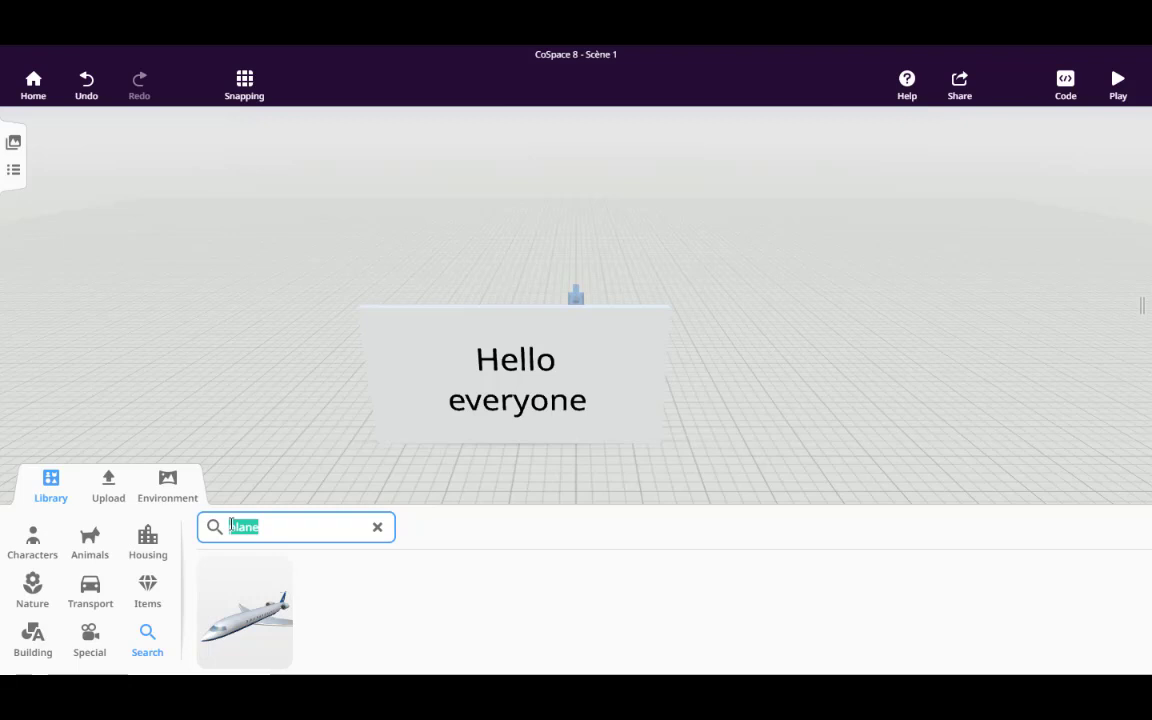
key(BackSpace)
text(chai)
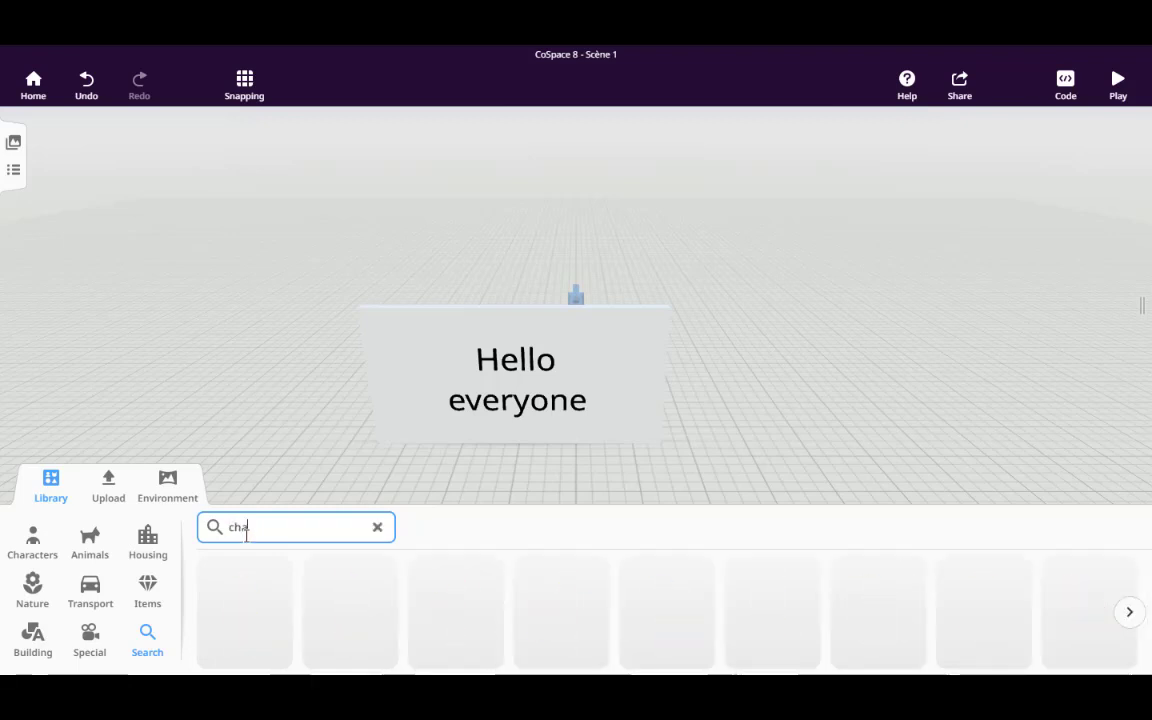
text(r)
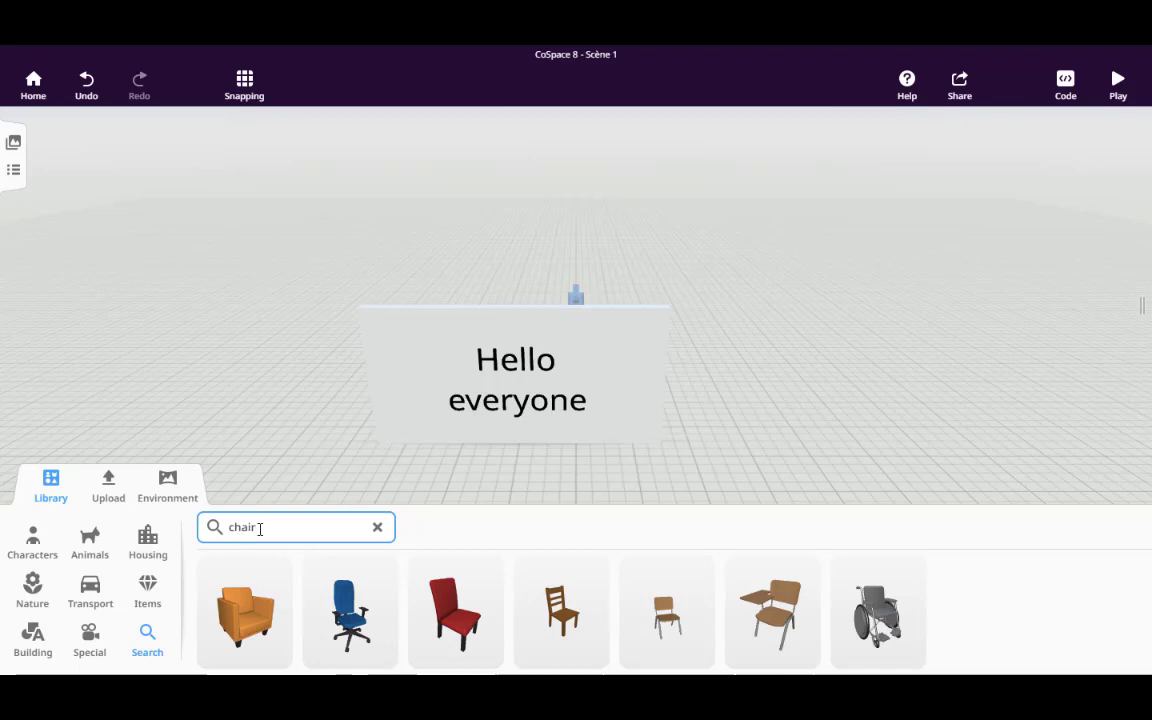